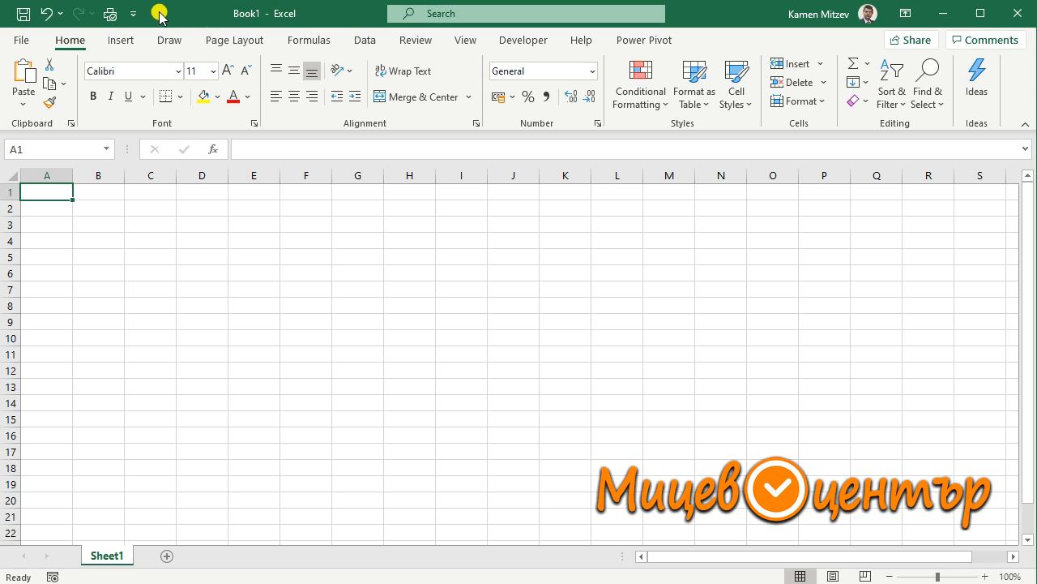
- Examine the commands available for customizing the Quick Access Toolbar
left_click(133, 13)
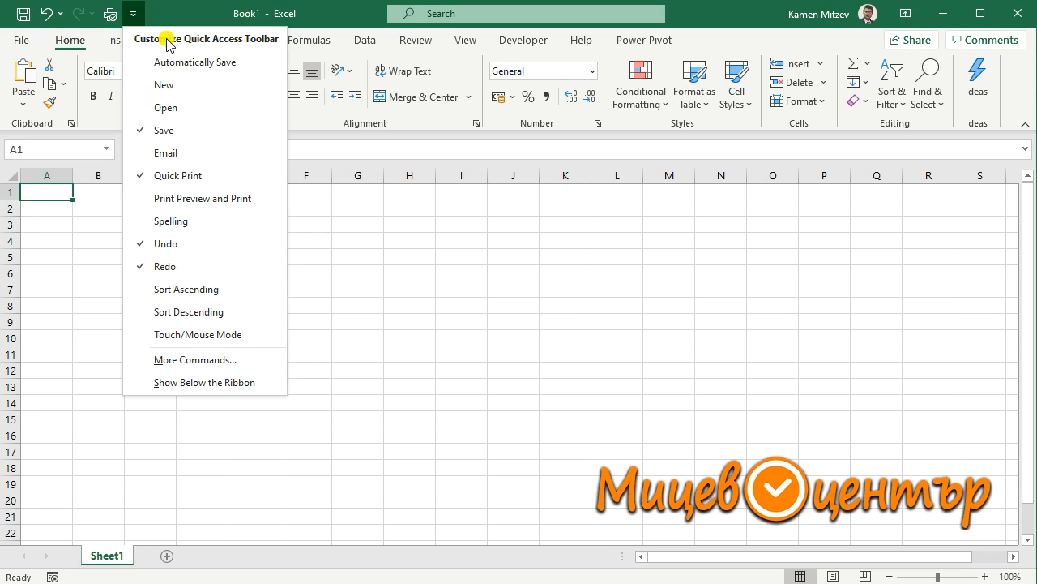
left_click(163, 17)
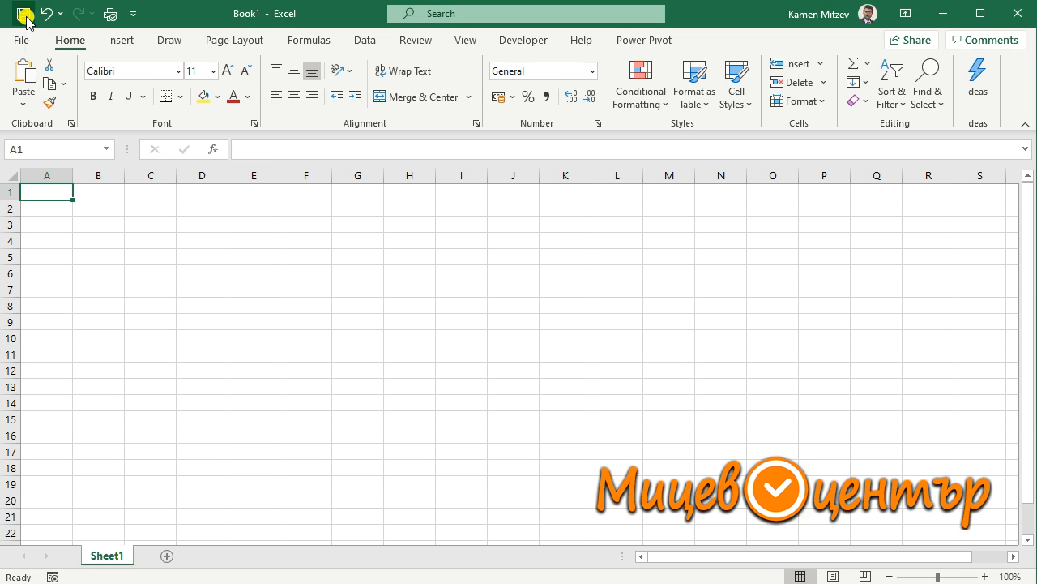
left_click(133, 14)
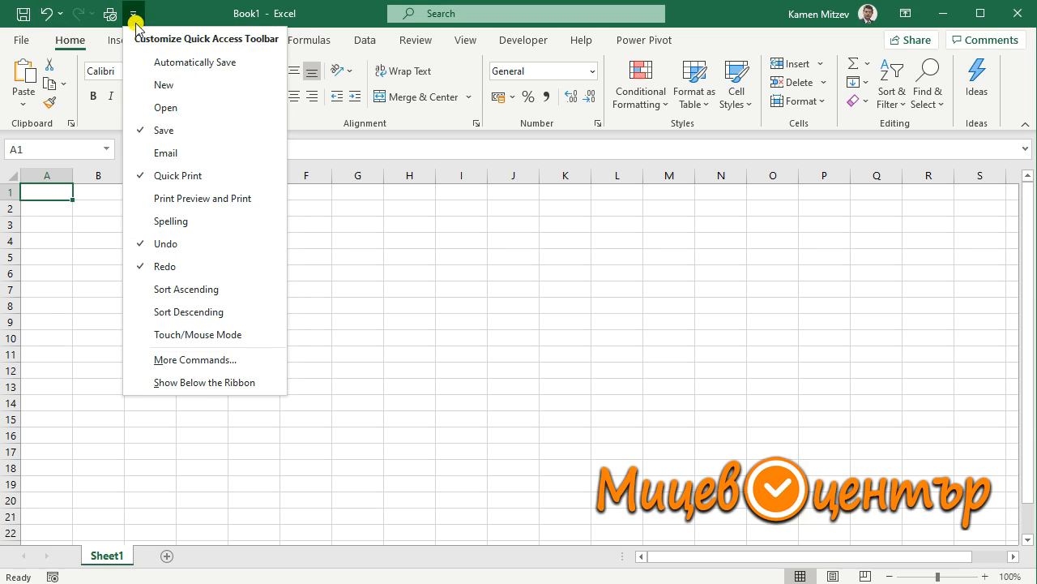
left_click(154, 11)
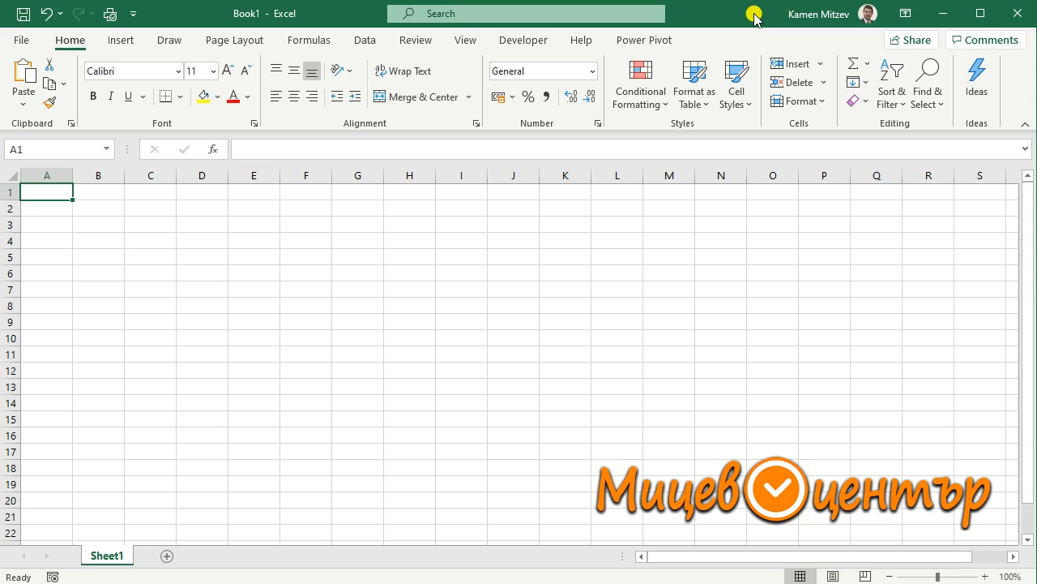
- Select the cell range A1:S22, and then the single cells E3, H6, E8 and C4 one after another
left_click_drag(69, 200, 957, 527)
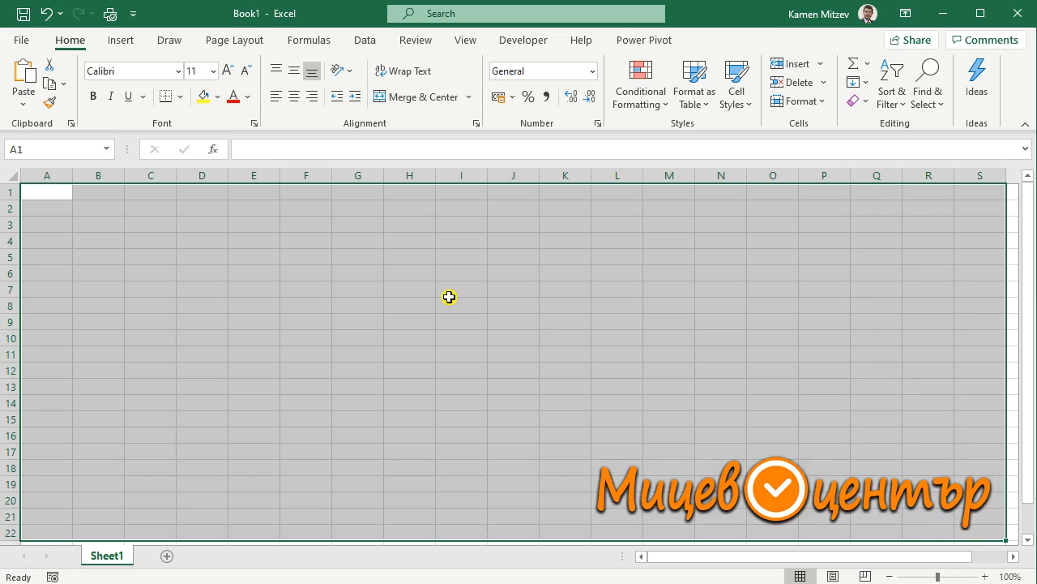
left_click(240, 227)
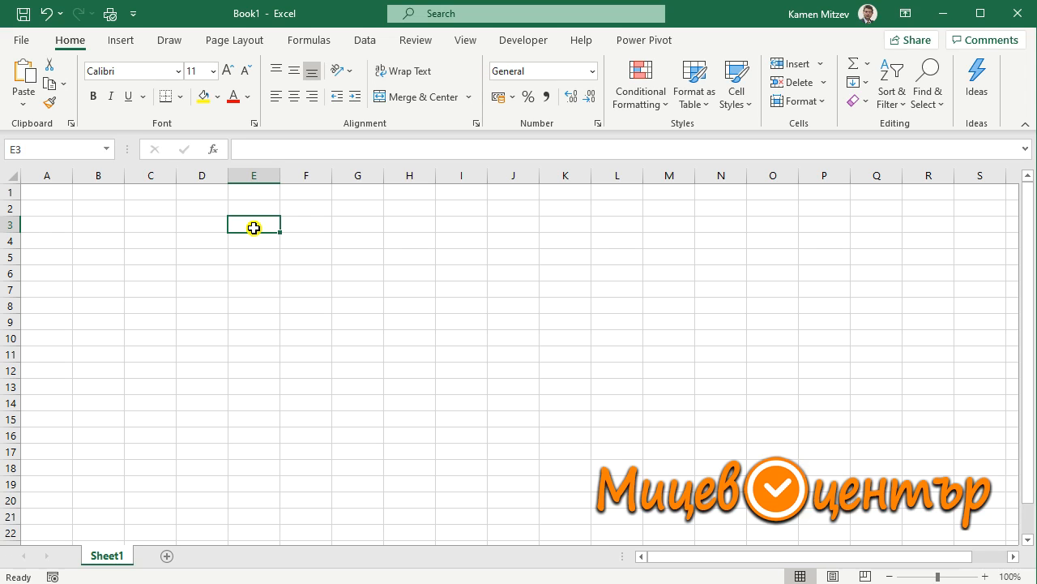
left_click(410, 273)
left_click(251, 306)
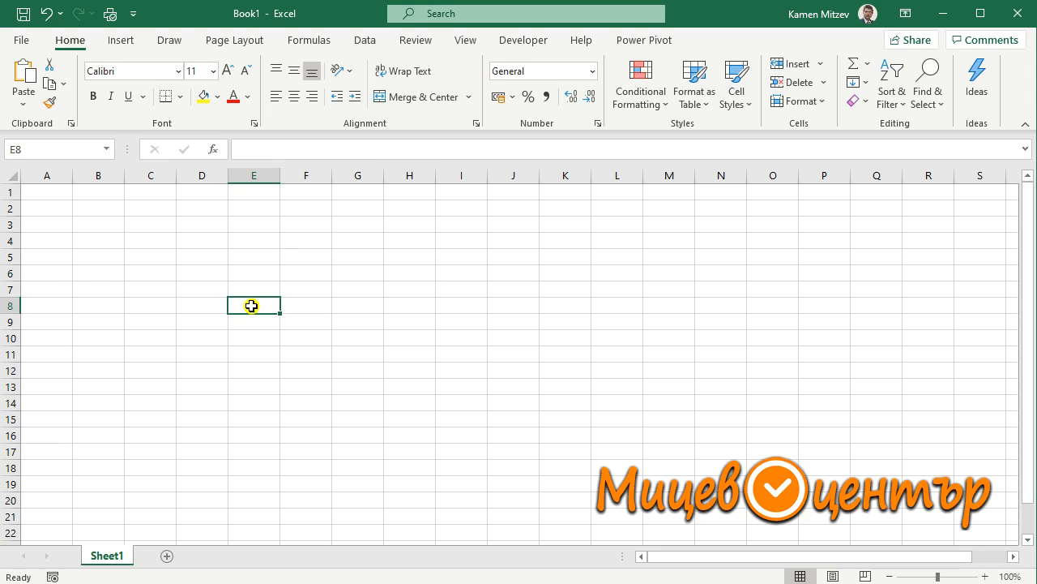
left_click(148, 237)
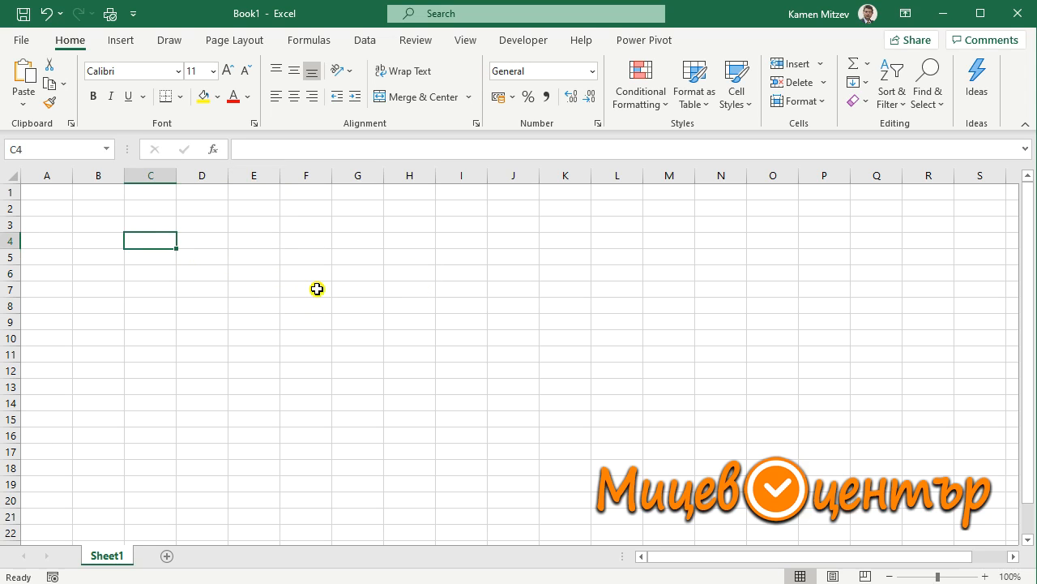
- Select cell G8 and move the active cell one cell at a time through C3 and D6 to B6
left_click(355, 306)
key("Up")
key("Up")
key("Up")
key("Up")
key("Up")
key("Left")
key("Left")
key("Left")
key("Left")
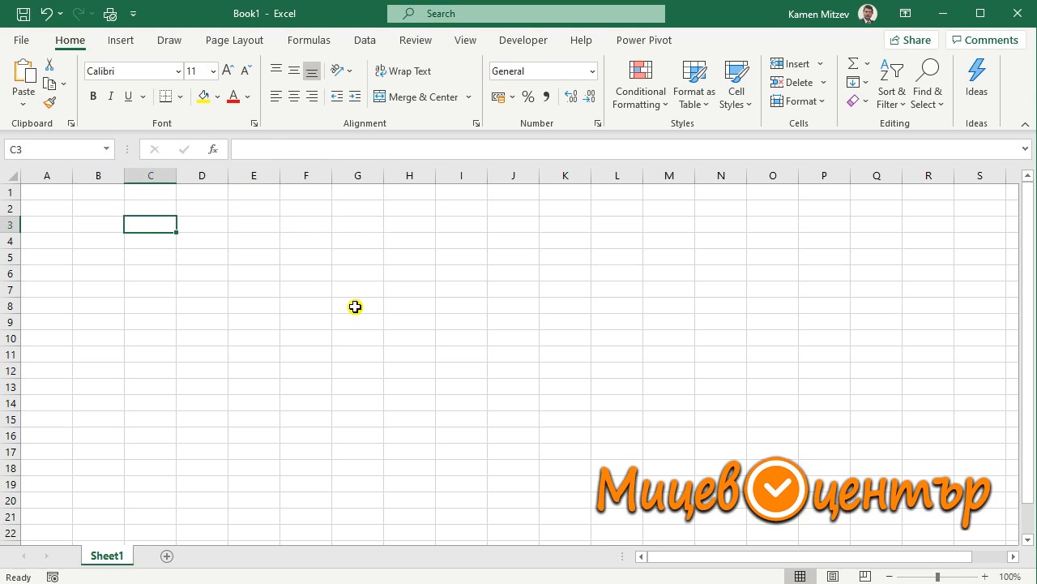
key("Left")
key("Down")
key("Down")
key("Down")
key("Right")
key("Right")
key("Right")
key("Left")
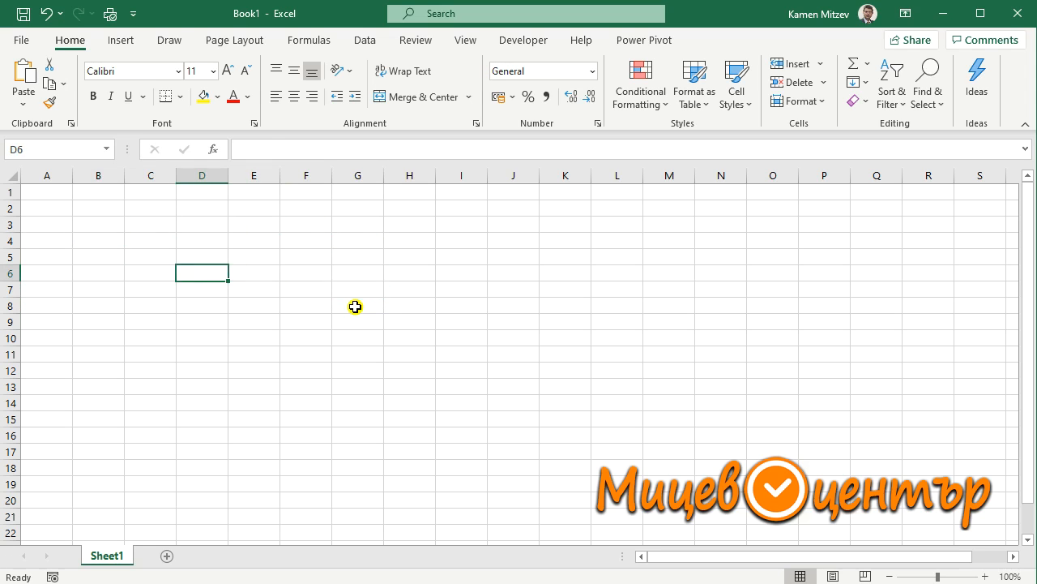
key("Left")
key("Left")
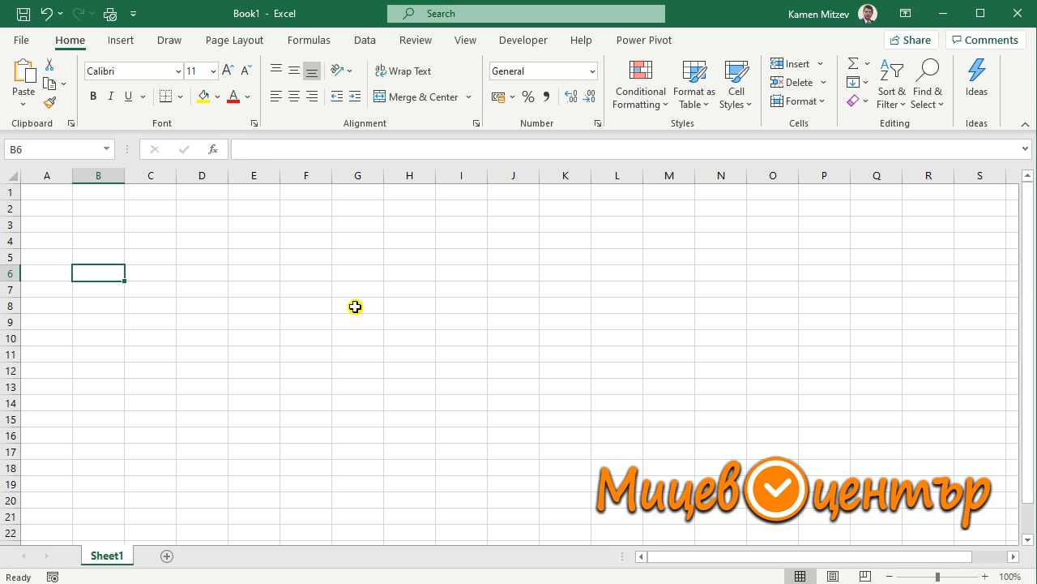
- Jump to the sheet's last row and last column at cell XFD1048576, and return to A1
key("ctrl+Down")
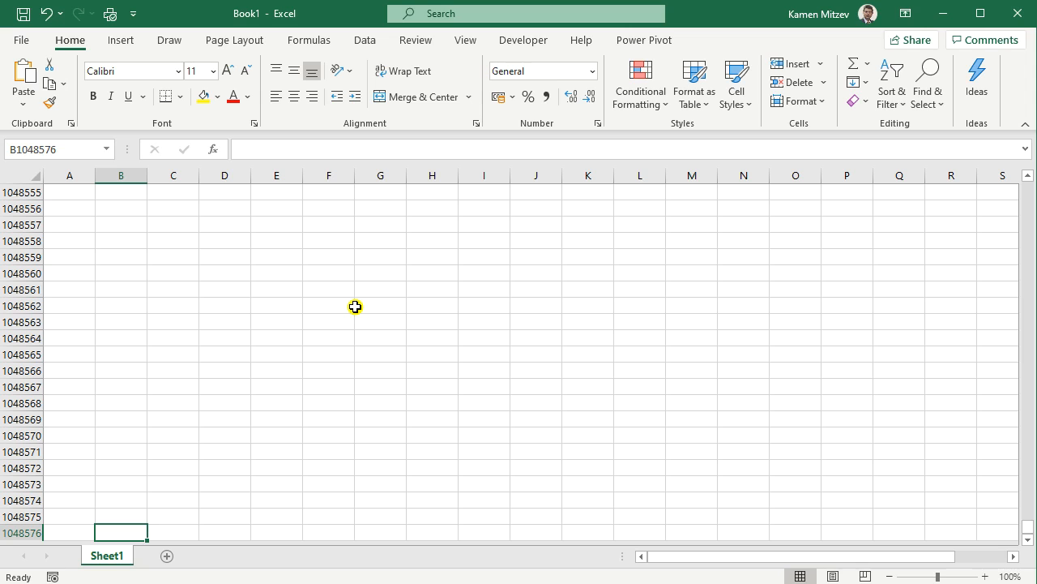
key("ctrl+Right")
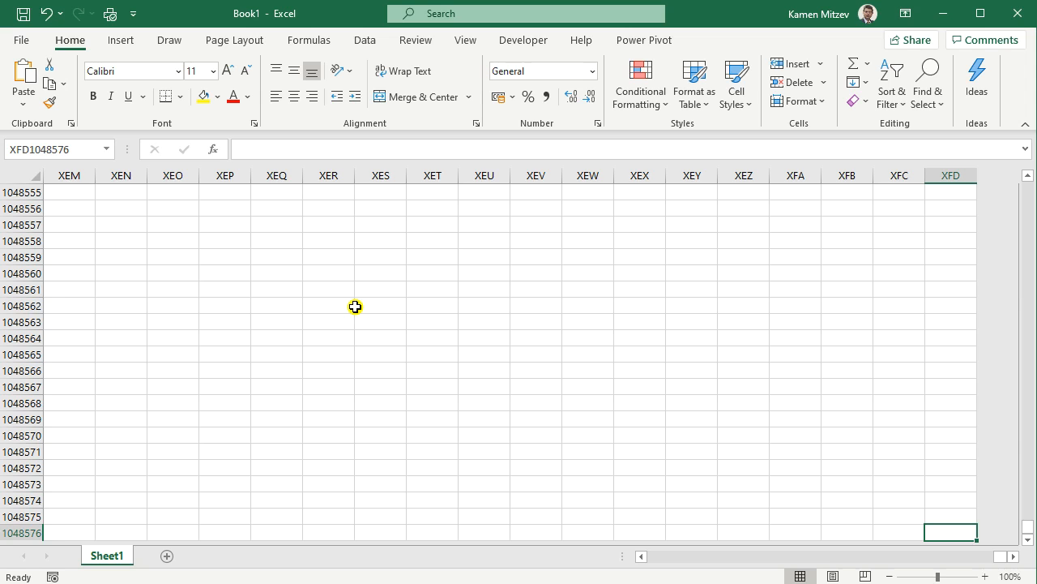
key("ctrl+Home")
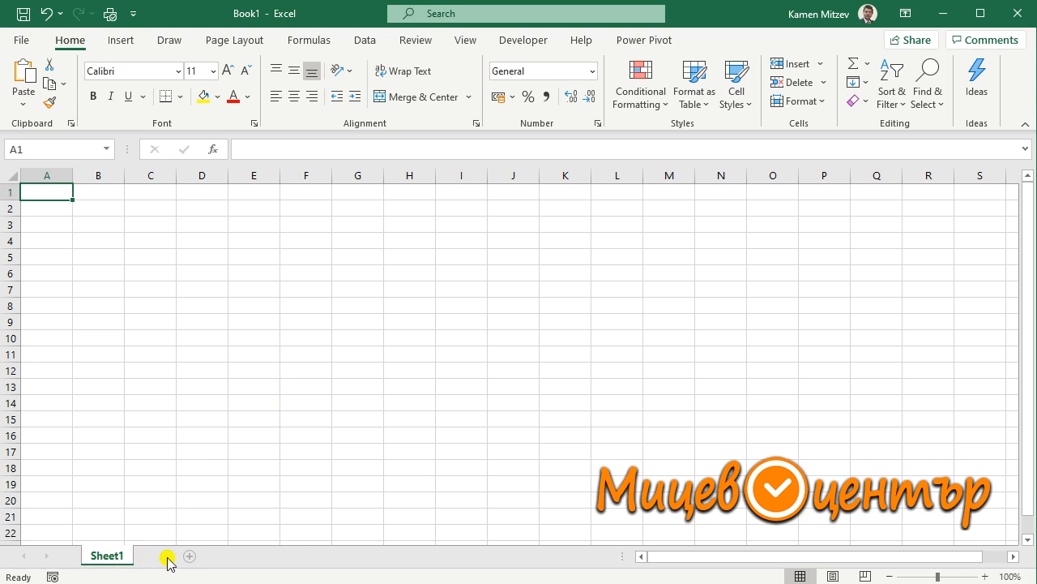
- Add two new worksheets to the workbook and switch between the sheets, ending on Sheet1
left_click(168, 557)
left_click(220, 558)
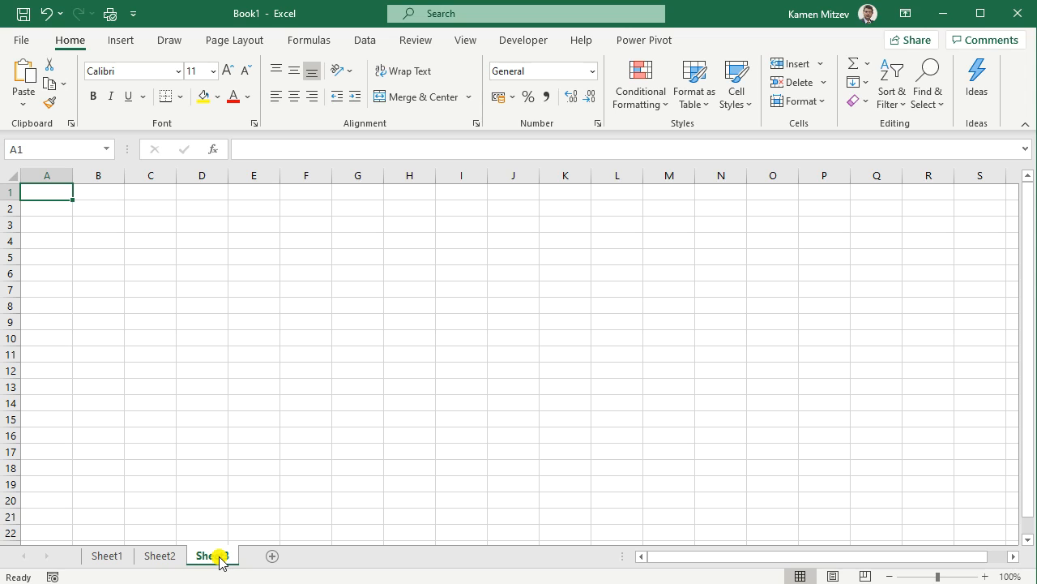
left_click(159, 558)
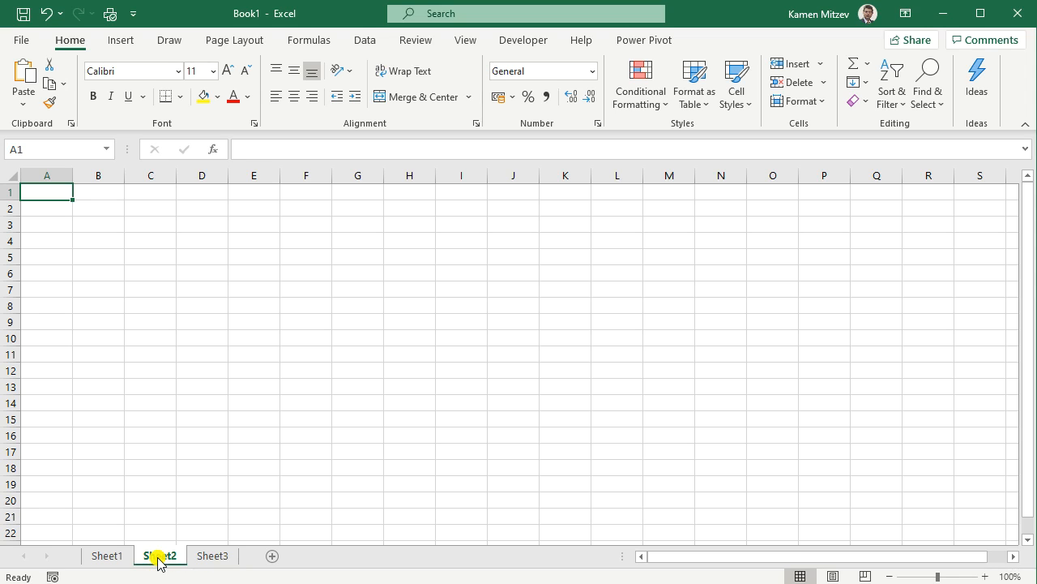
left_click(106, 559)
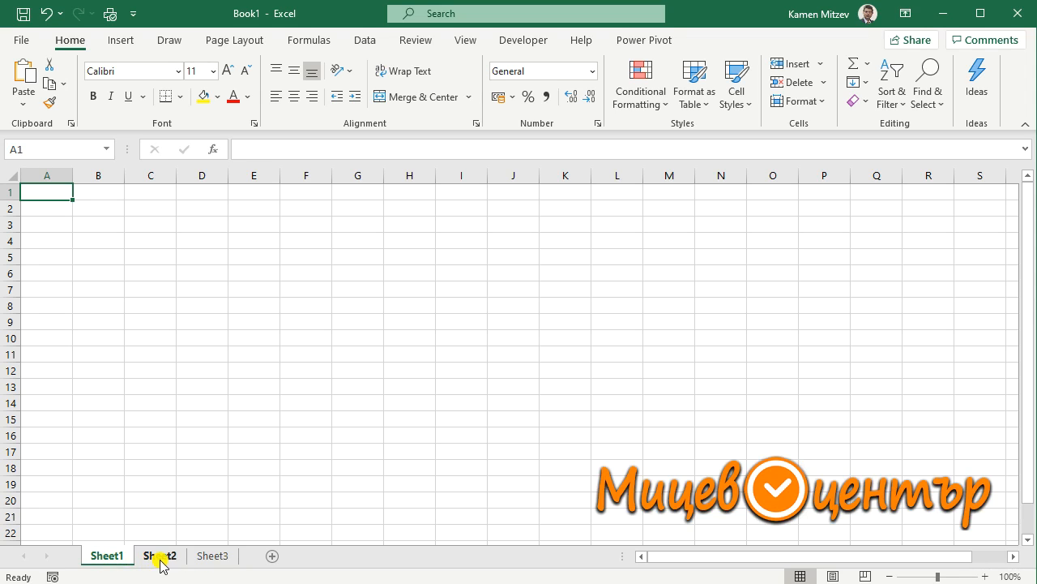
left_click(119, 558)
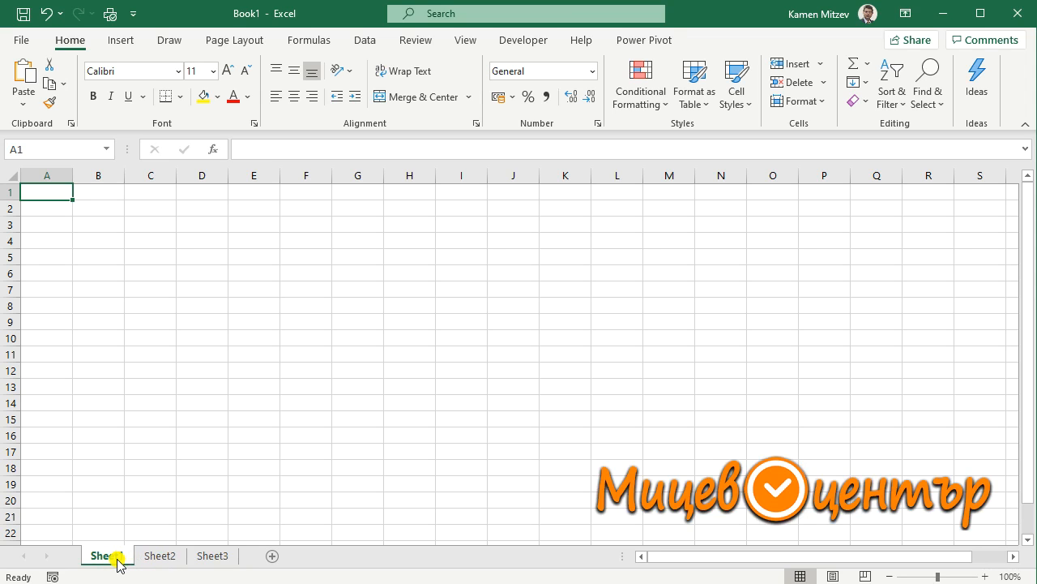
left_click(160, 559)
left_click(120, 559)
- Examine the command groups for inserting, page layout, formulas and data, and return to the Home commands
left_click(115, 44)
left_click(227, 43)
left_click(309, 46)
left_click(366, 43)
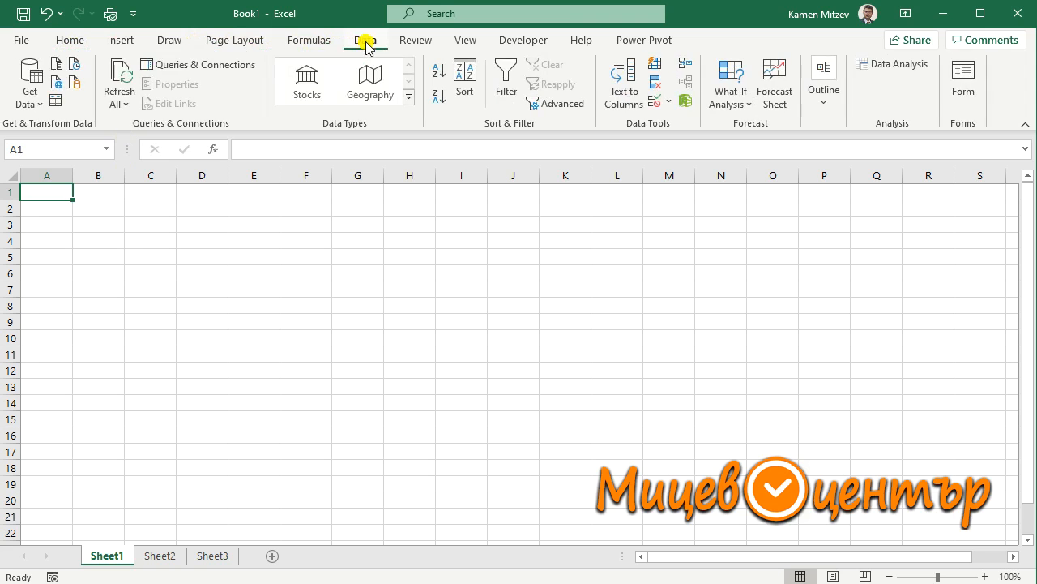
left_click(308, 46)
left_click(233, 42)
left_click(114, 42)
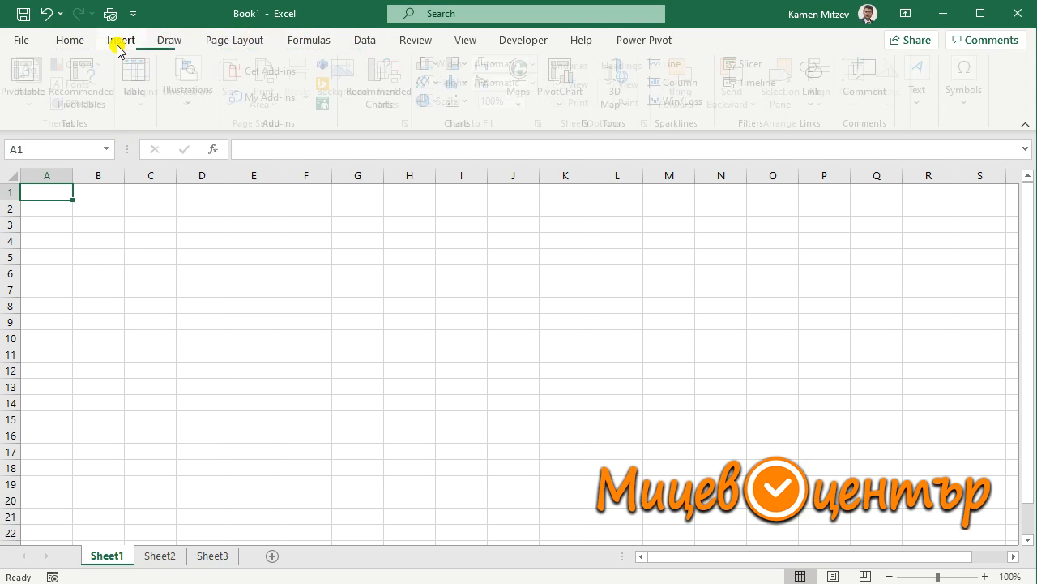
left_click(65, 49)
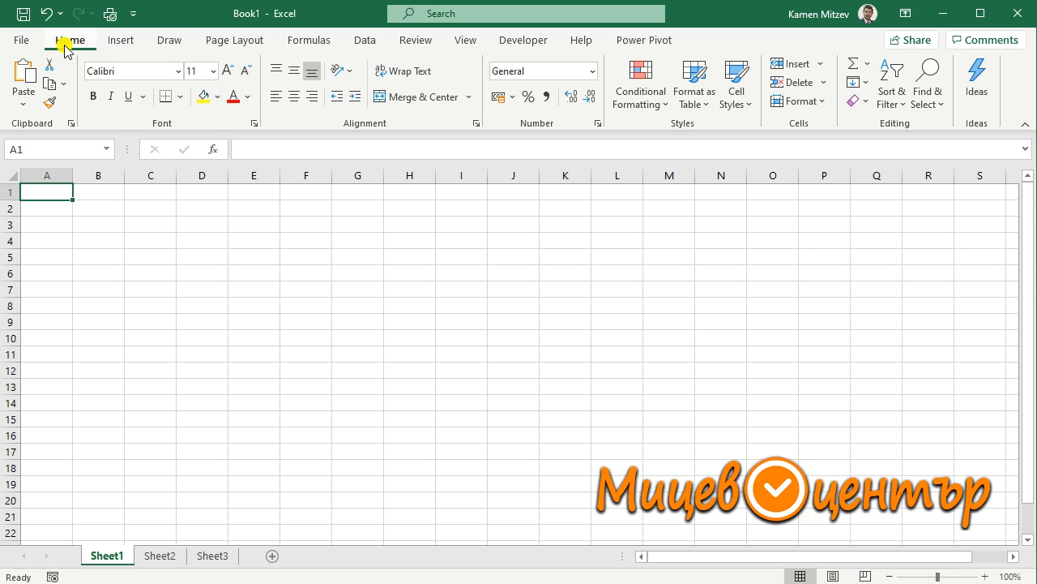
left_click(123, 43)
left_click(217, 43)
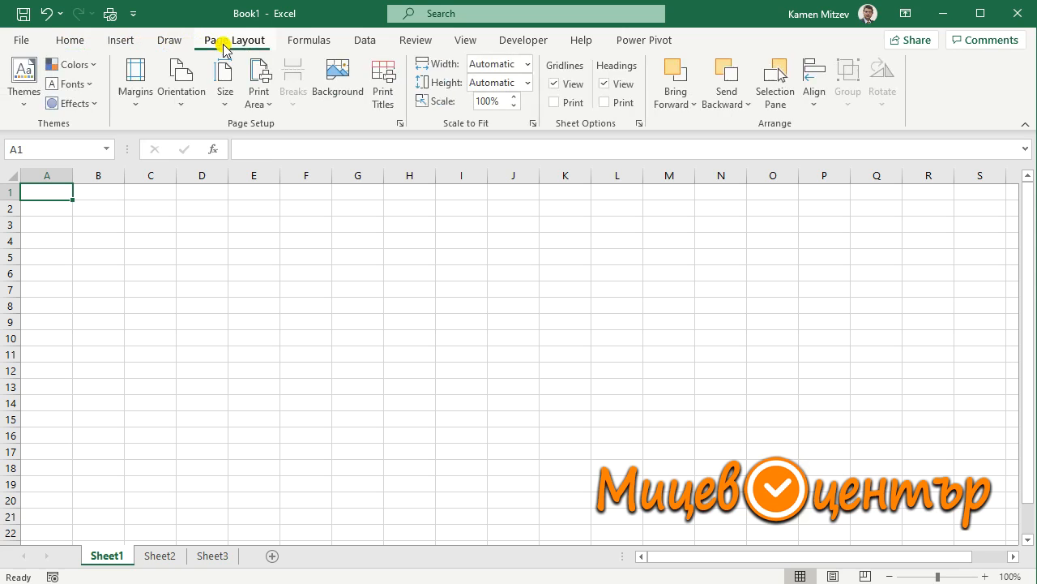
left_click(306, 44)
left_click(364, 43)
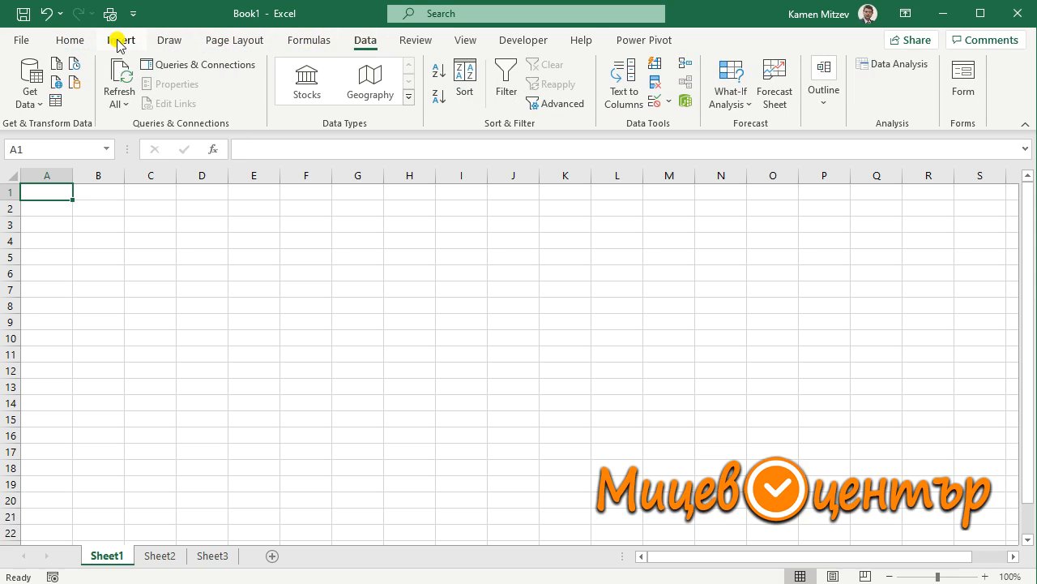
left_click(67, 47)
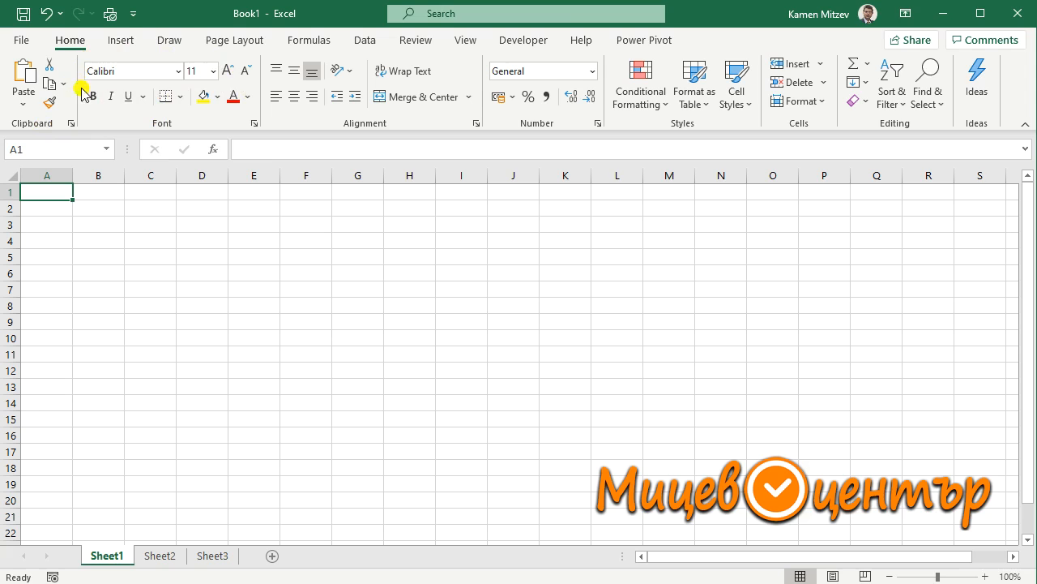
- Give cell A1 a yellow fill and red font, enter 1 in it, and centre it horizontally
left_click(201, 98)
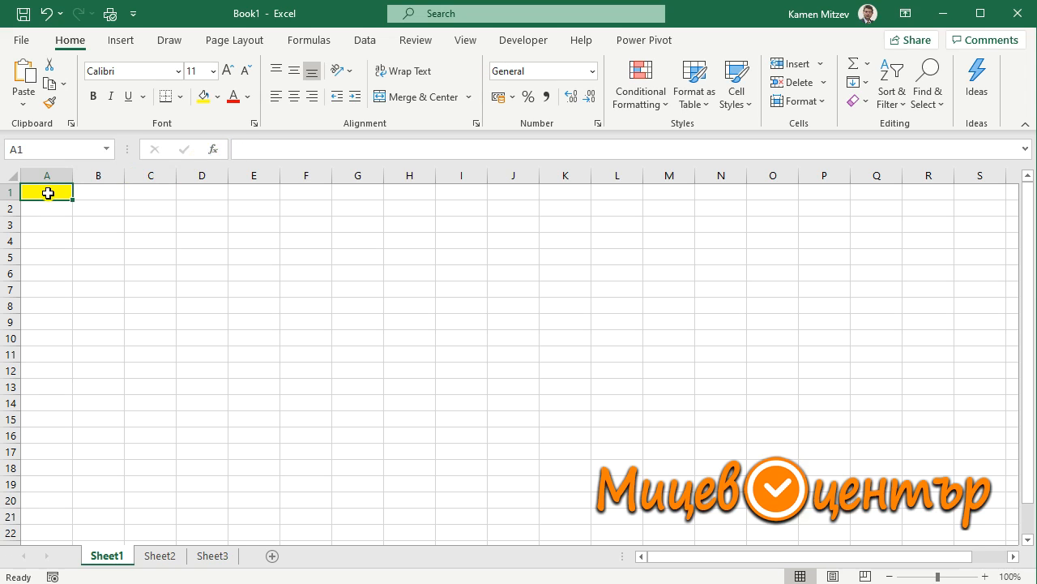
type("1")
key("Return")
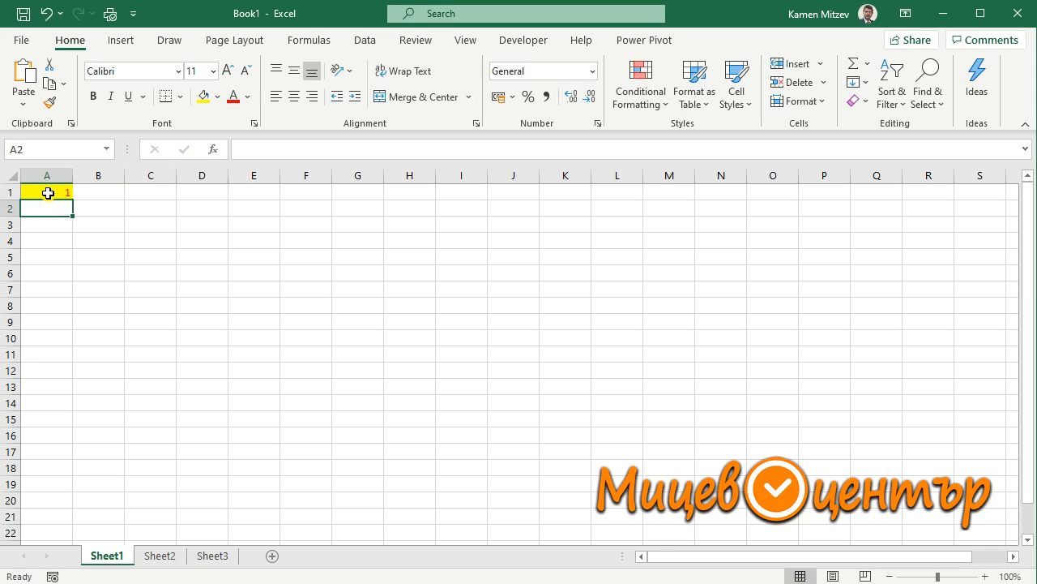
left_click(48, 193)
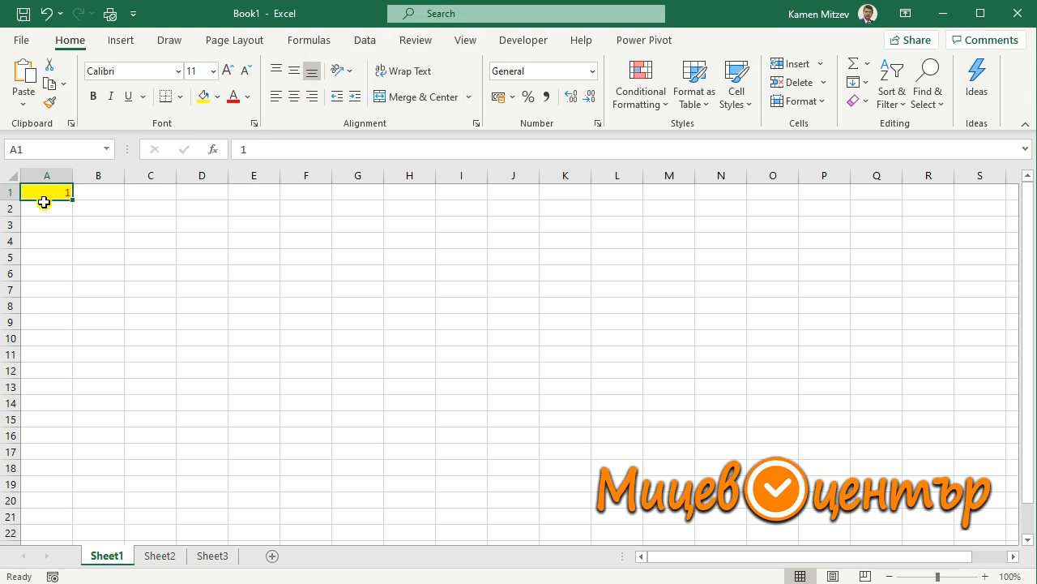
left_click(294, 97)
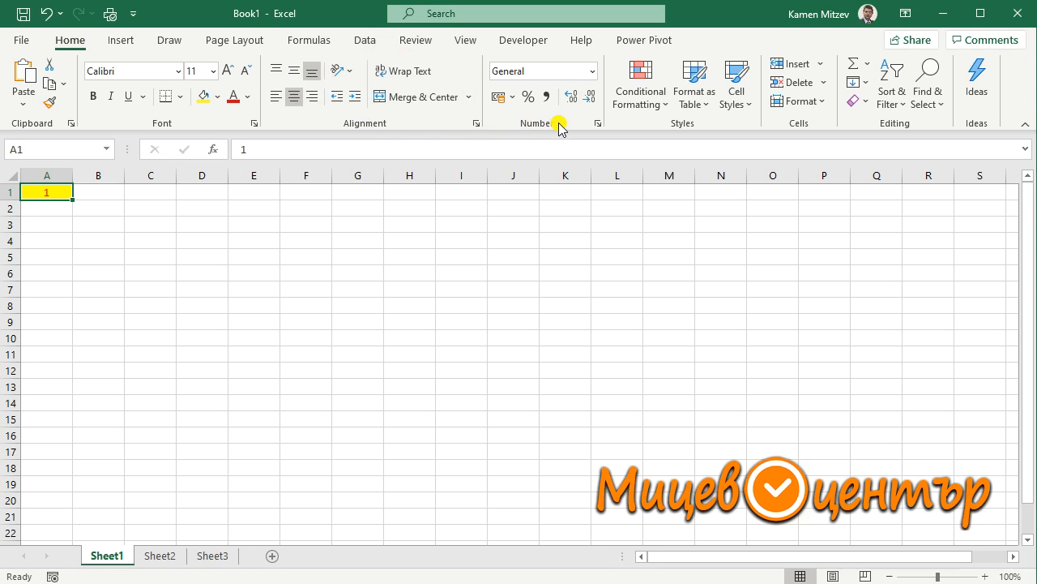
- Try the Percentage number format on A1 and apply the Accounting format in лв
left_click(498, 97)
left_click(528, 98)
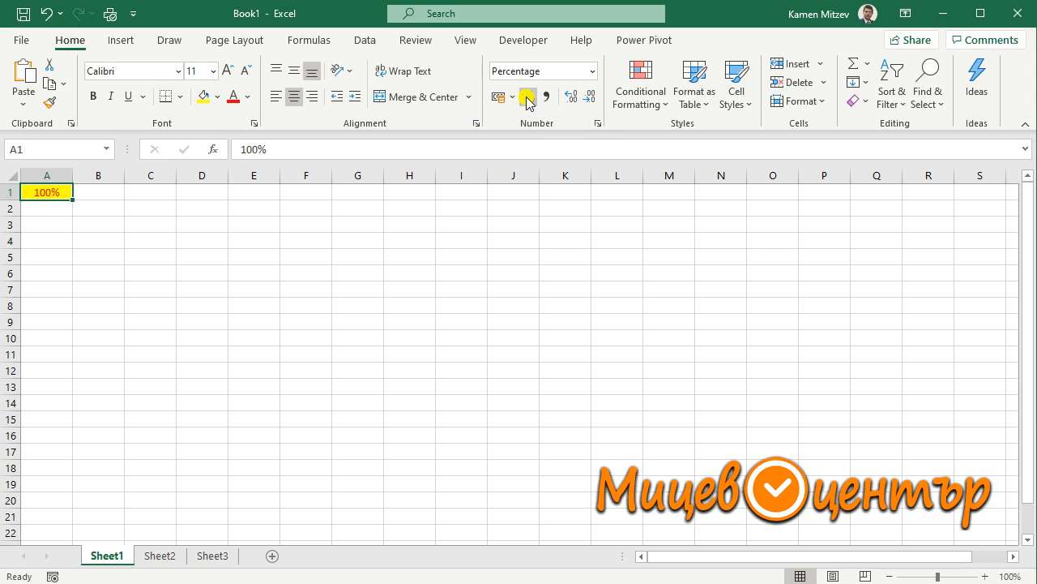
left_click(497, 98)
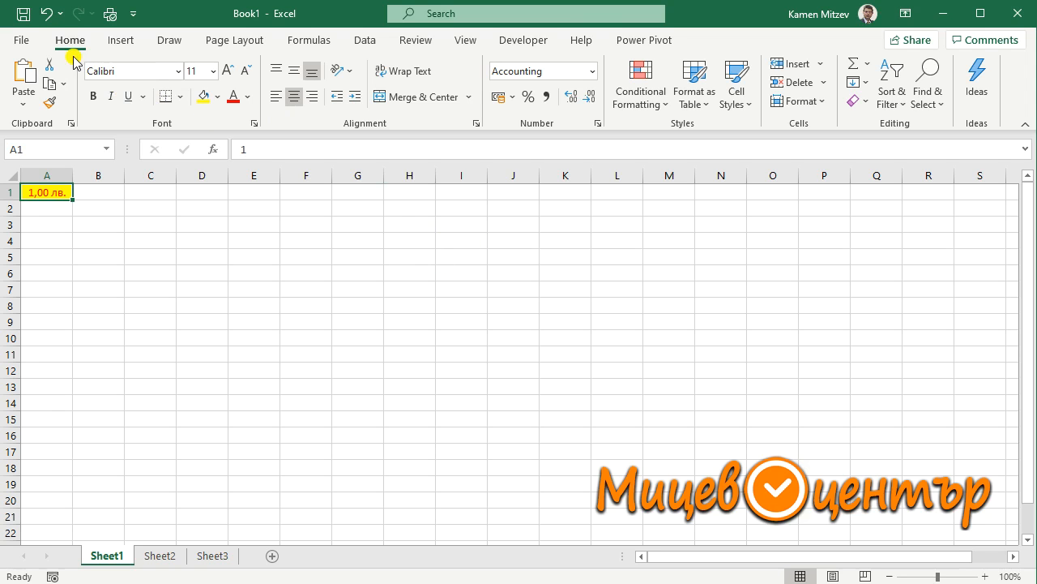
- Review the Insert, Page Layout and Formulas commands, and look over the file management options
left_click(132, 42)
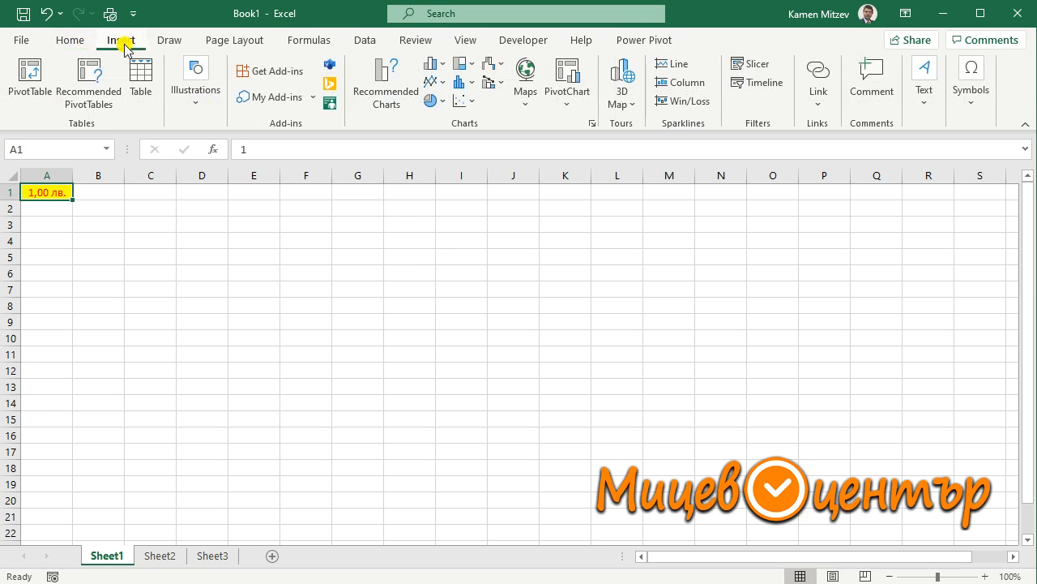
left_click(244, 40)
left_click(308, 42)
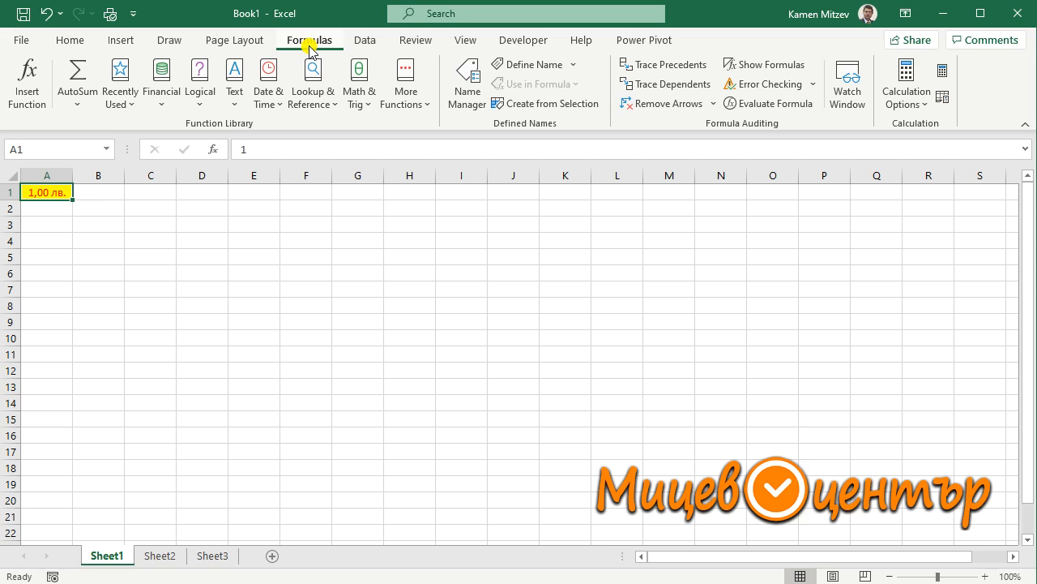
left_click(66, 43)
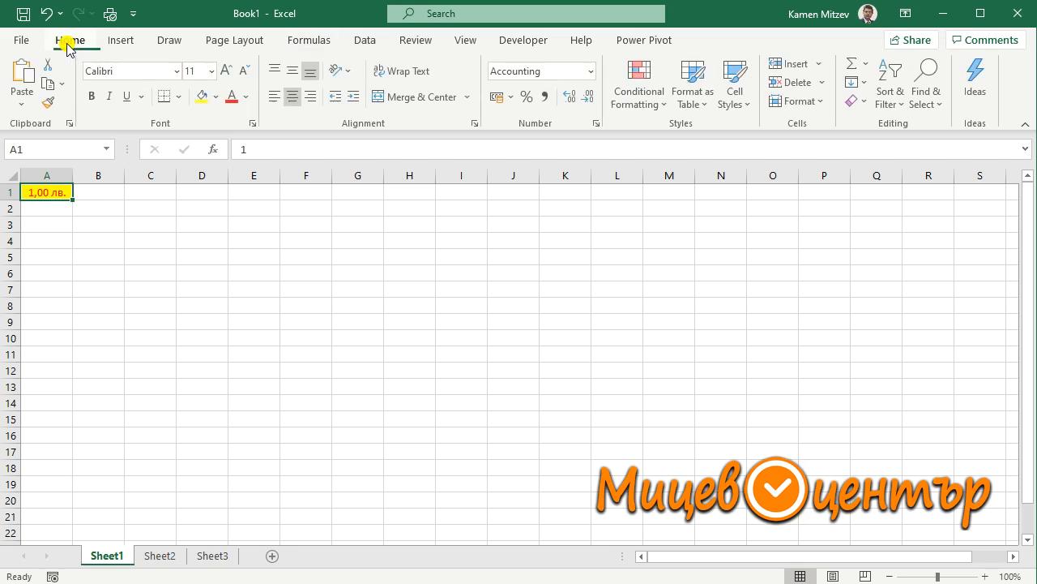
left_click(21, 42)
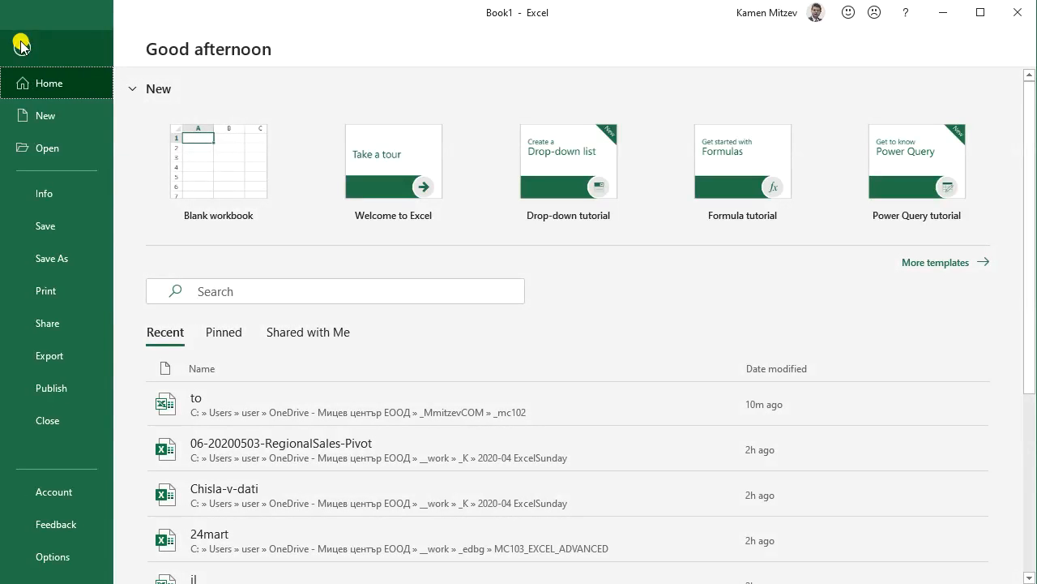
left_click(20, 46)
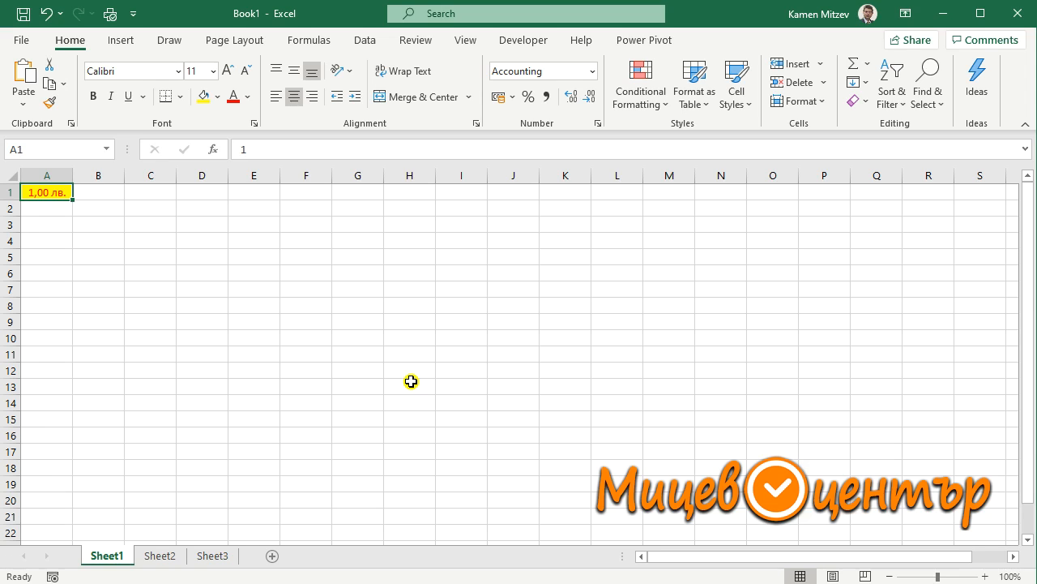
- Preview Sheet1 in Page Layout view, return to Normal view and examine the page break lines on the grid
left_click(833, 577)
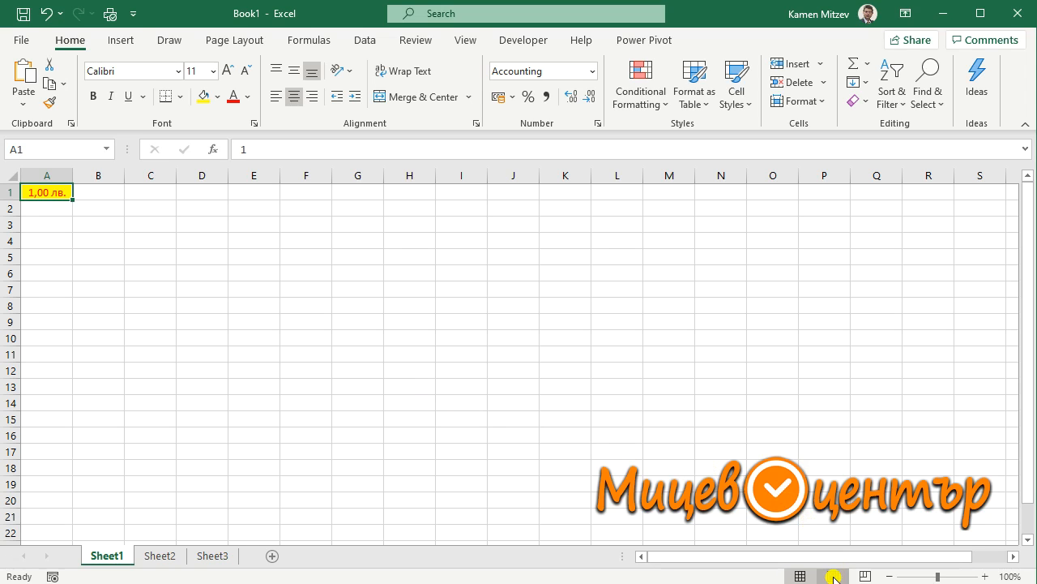
scroll(548, 337, "down", 5)
scroll(548, 336, "up", 5)
scroll(350, 303, "down", 15)
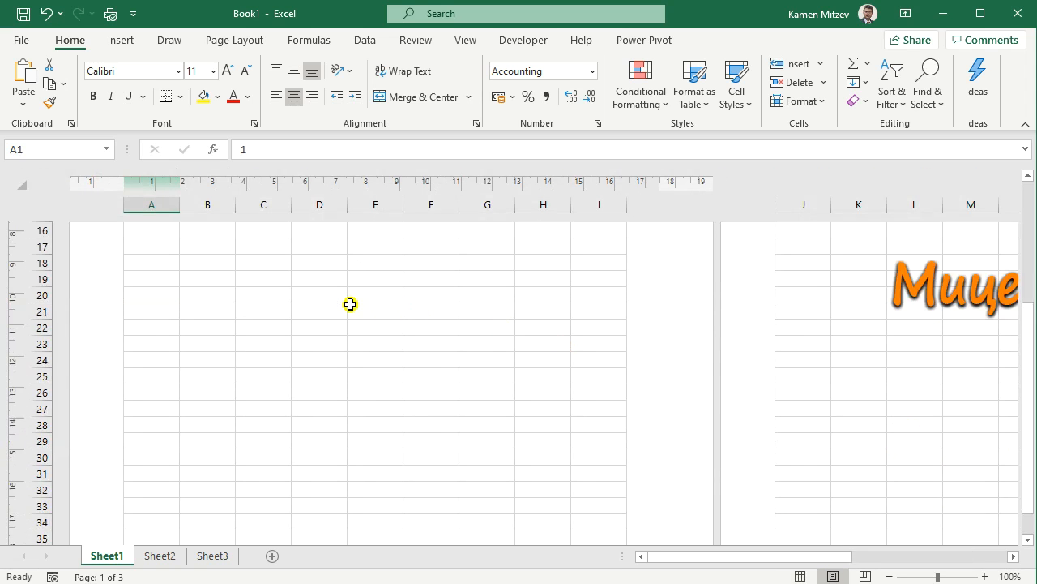
scroll(350, 304, "up", 15)
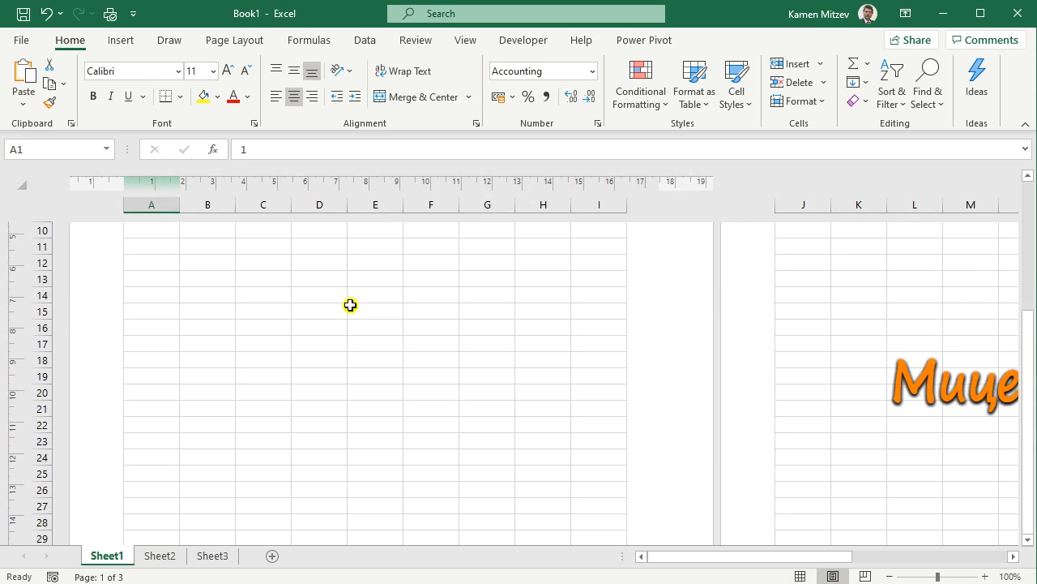
left_click_drag(710, 556, 671, 565)
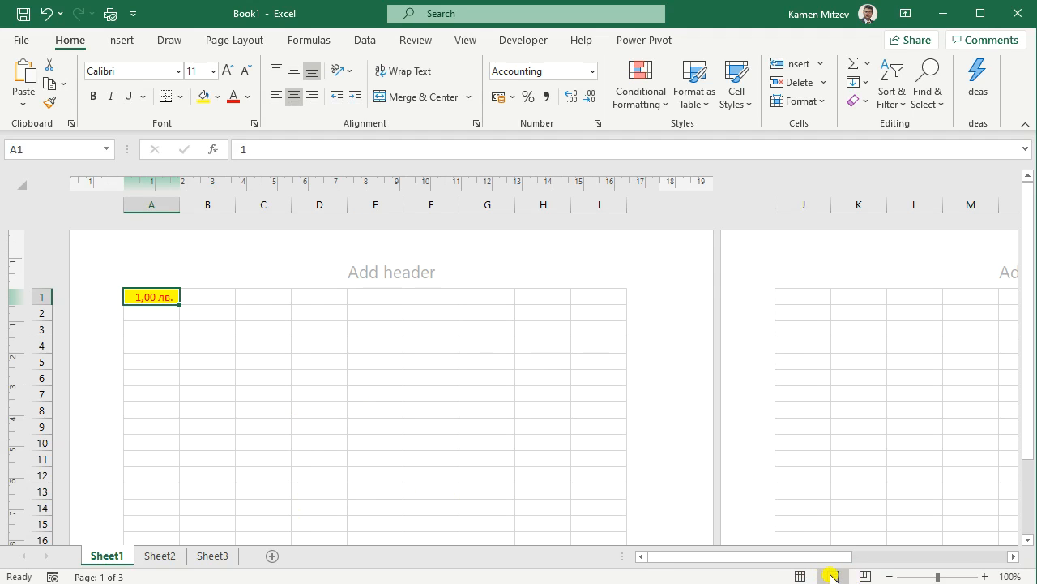
left_click(801, 576)
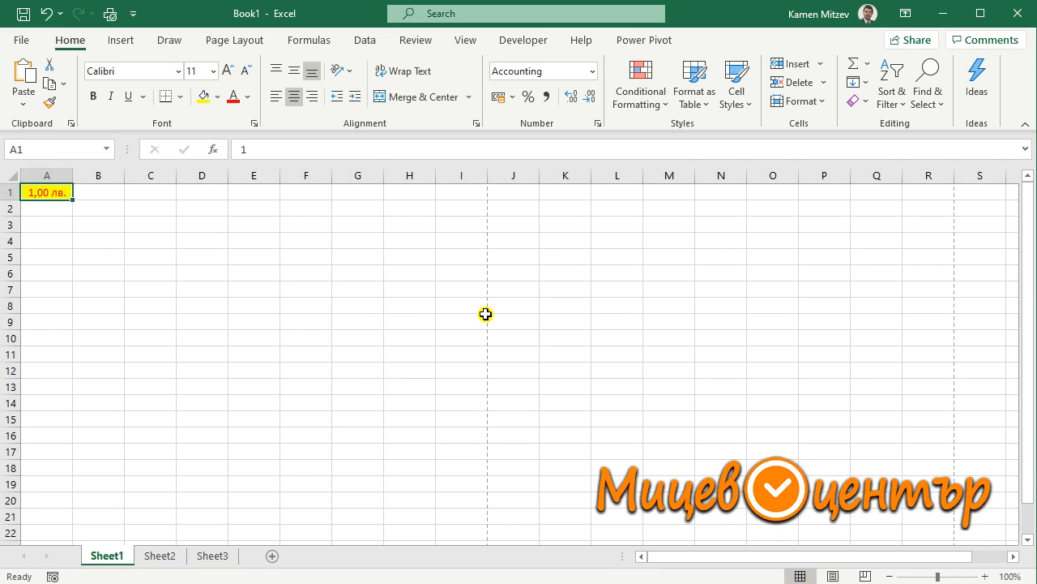
scroll(488, 342, "down", 14)
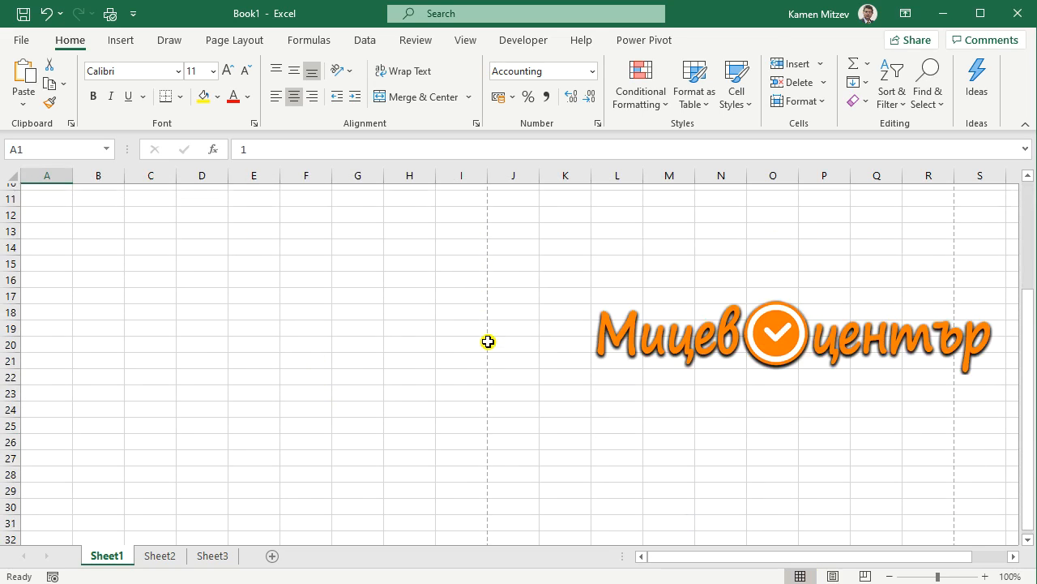
scroll(488, 341, "up", 14)
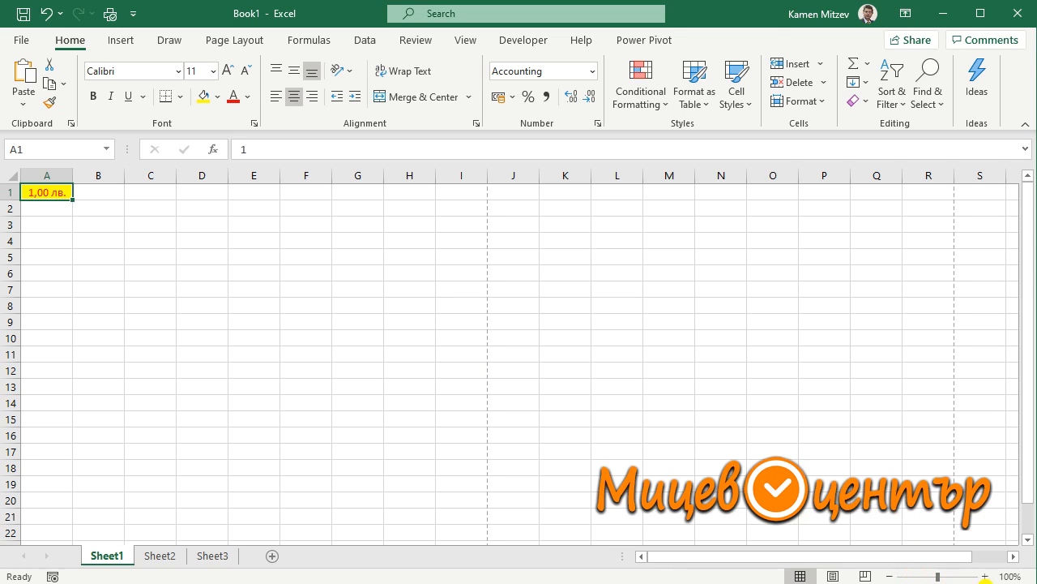
- Zoom the worksheet out to 10% and restore it to 100%
left_click(889, 575)
left_click(889, 576)
left_click(889, 575)
left_click(889, 575)
left_click(889, 576)
left_click(889, 575)
left_click(889, 575)
left_click(889, 576)
left_click(889, 575)
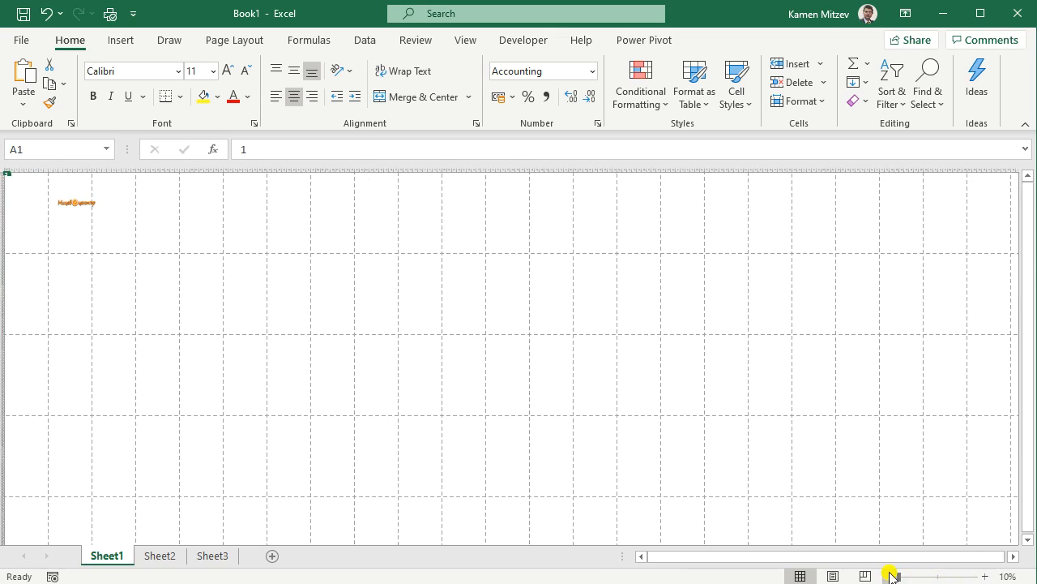
left_click(986, 575)
left_click(986, 575)
left_click(986, 575)
left_click(986, 575)
left_click(986, 575)
left_click(986, 575)
left_click(986, 575)
left_click(986, 575)
left_click(987, 575)
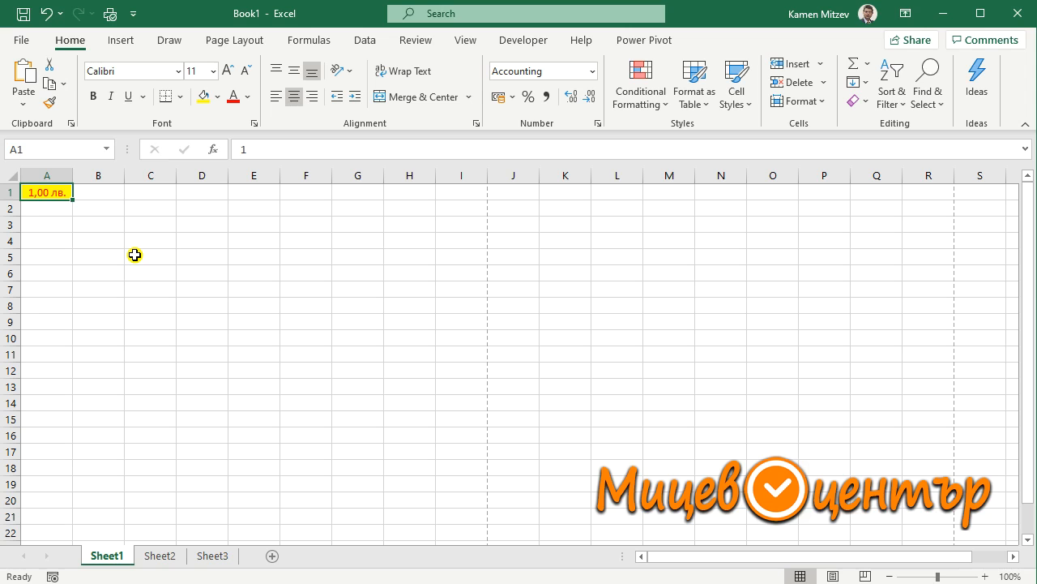
- Look at Sheet2 and Sheet3, and return to Sheet1
left_click(172, 557)
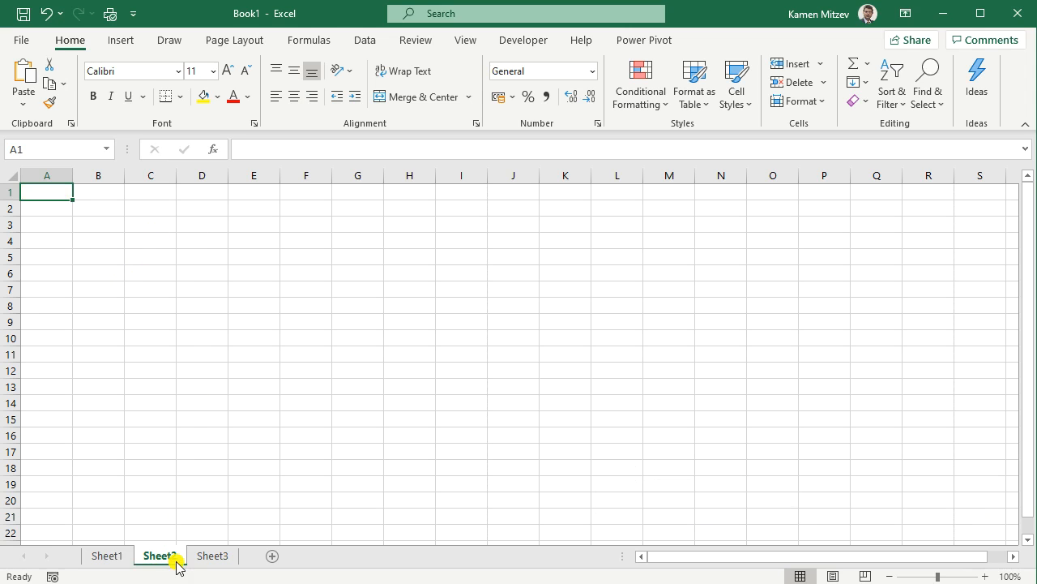
left_click(213, 560)
left_click(162, 562)
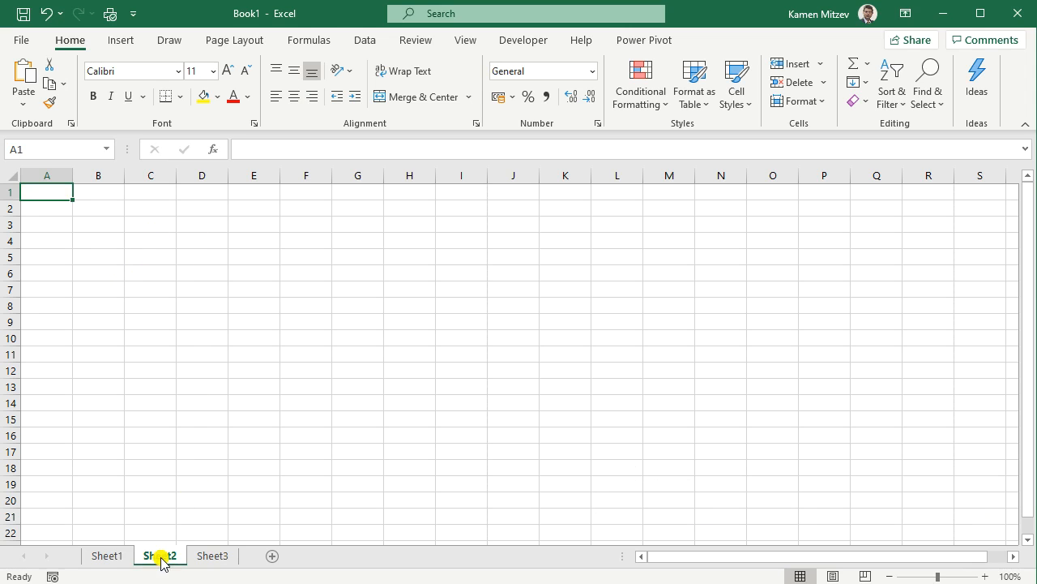
left_click(108, 564)
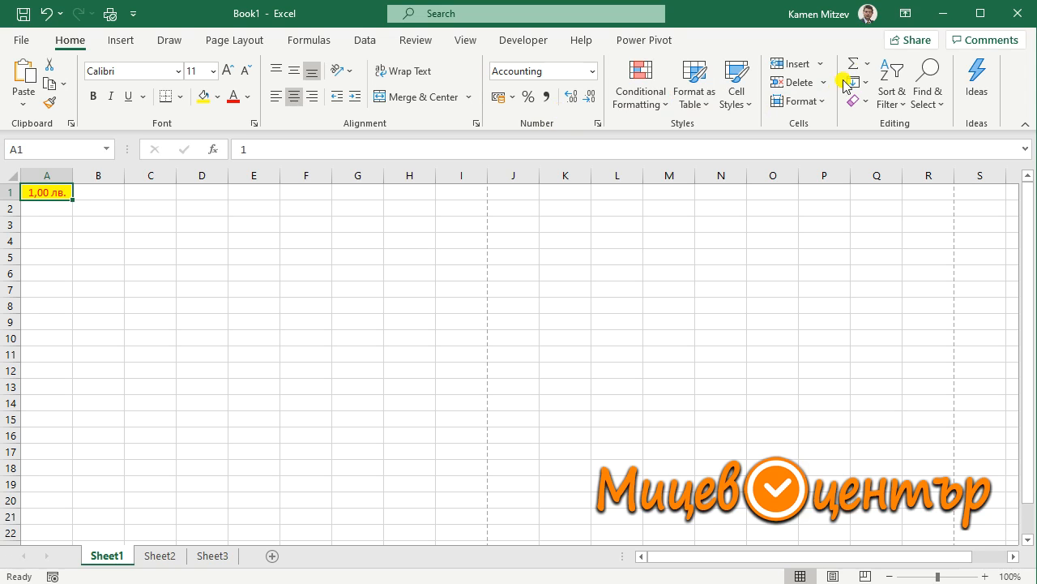
- Review the AutoSum functions, the illustration and symbol options for inserting, and the page layout commands
left_click(866, 65)
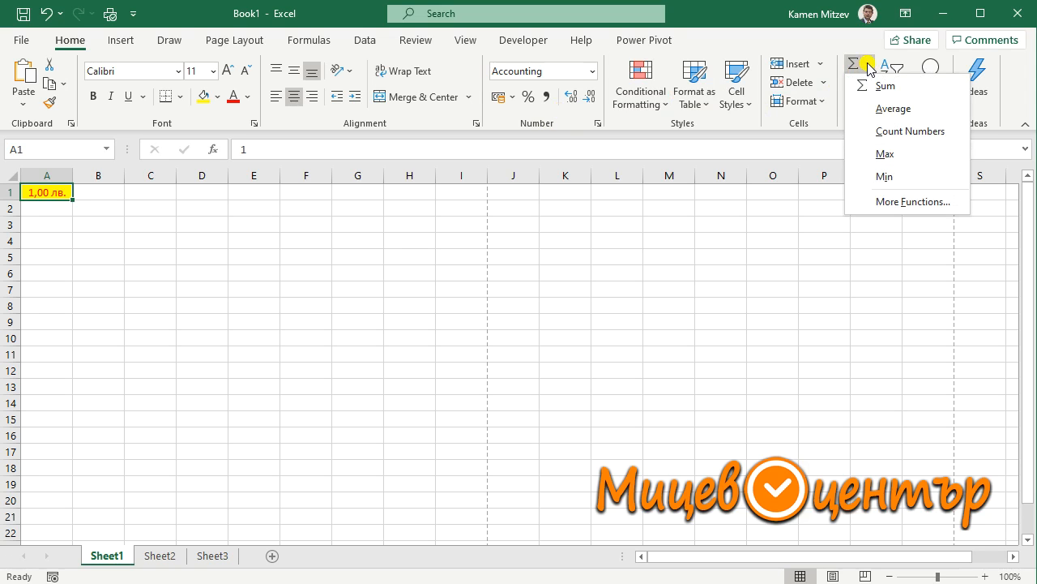
left_click(867, 68)
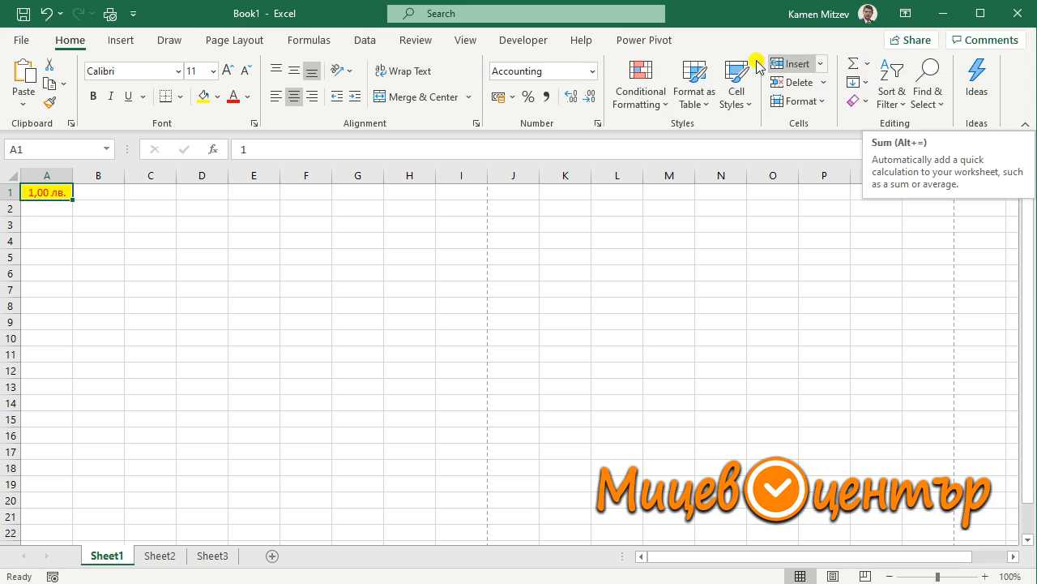
left_click(122, 40)
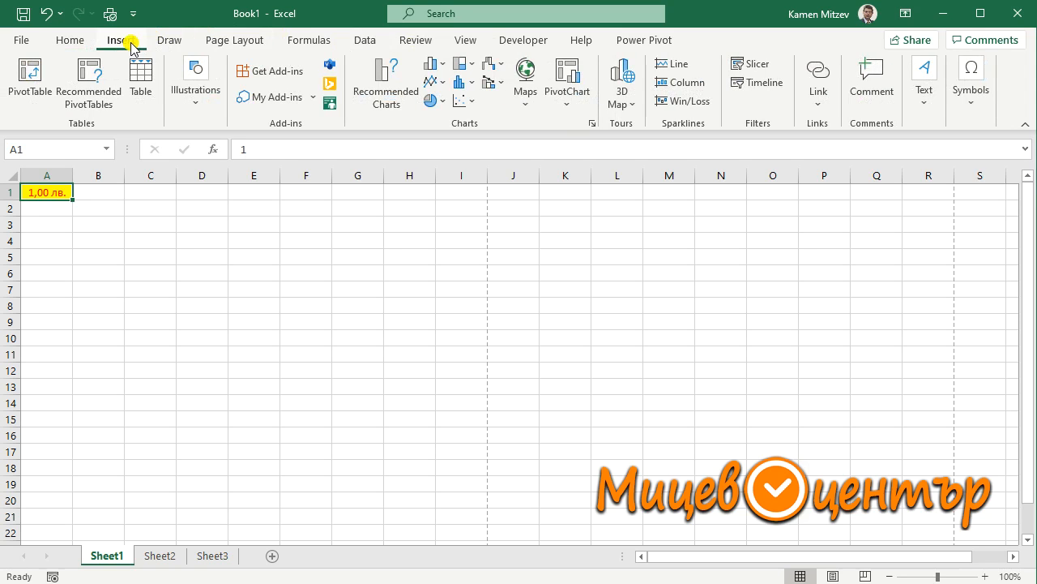
left_click(206, 96)
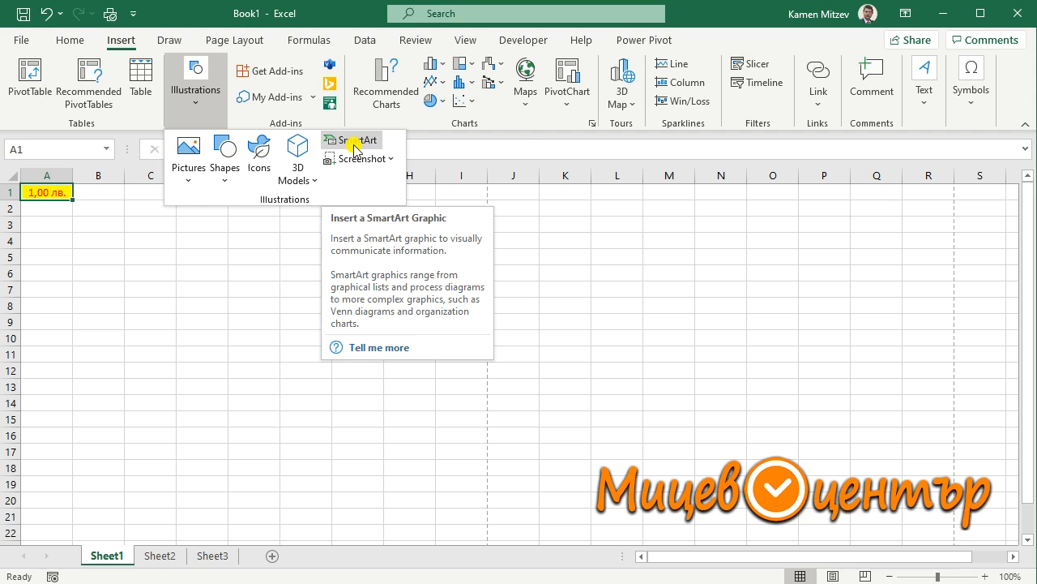
left_click(517, 130)
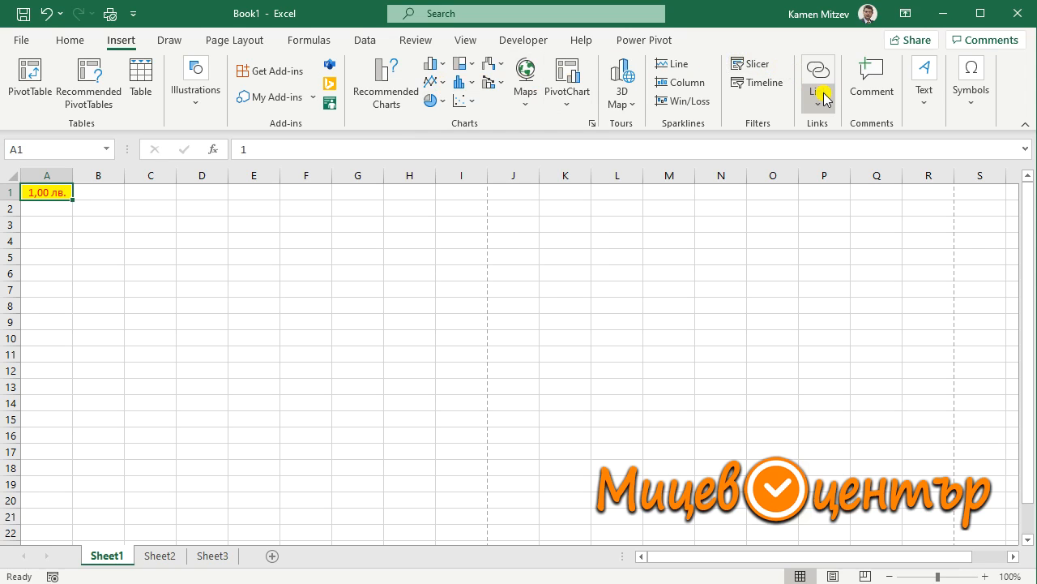
left_click(971, 94)
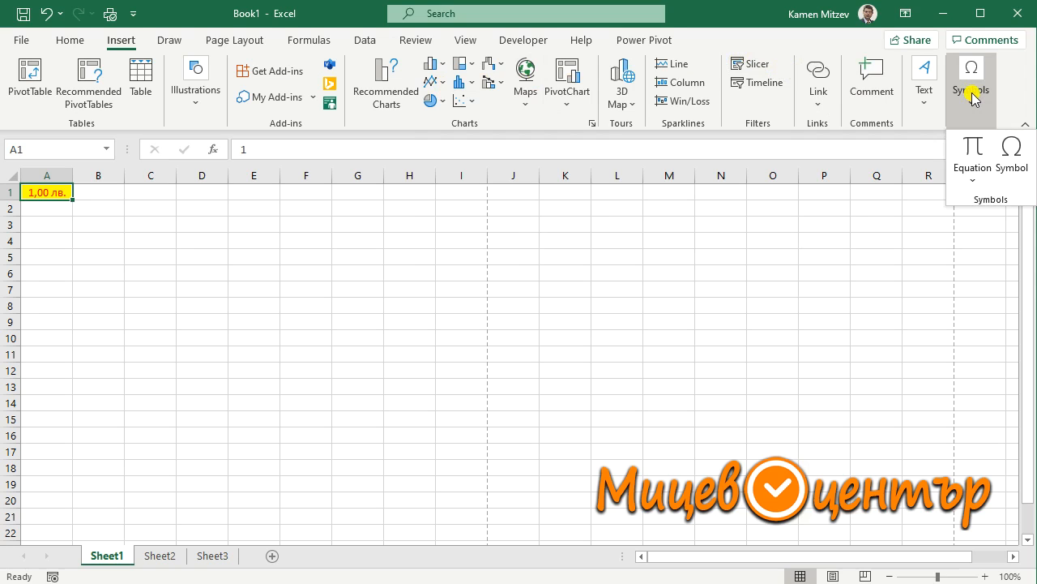
left_click(972, 95)
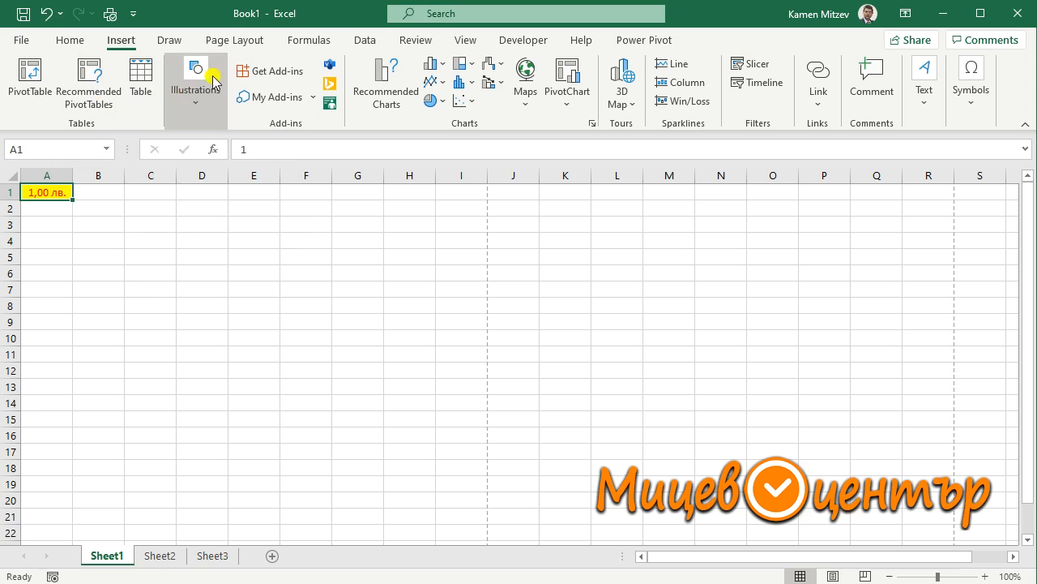
left_click(244, 47)
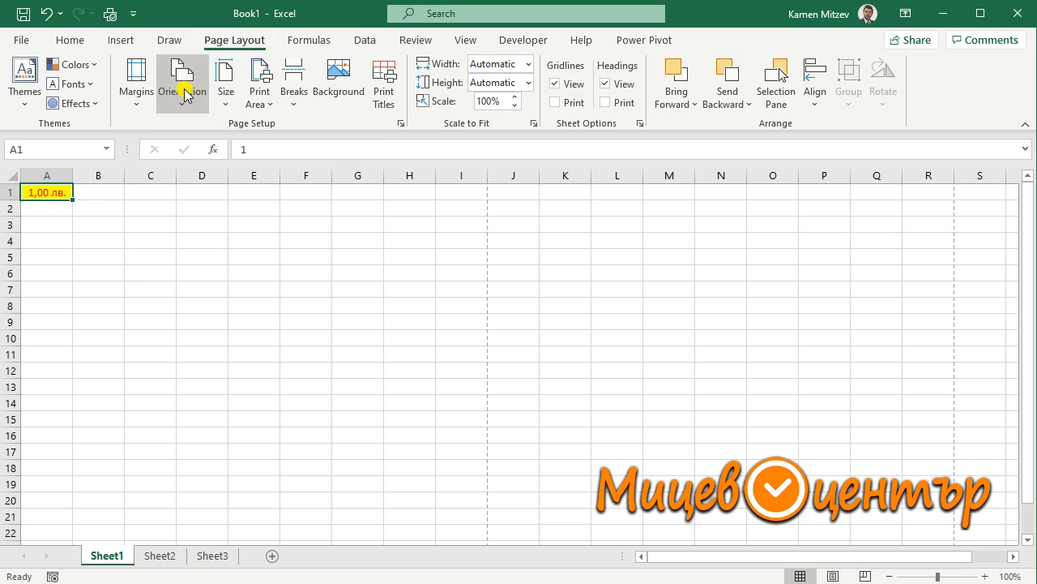
- Browse the Financial, Logical, Text and Date & Time function lists, view the Data commands and return to the Home commands
left_click(312, 44)
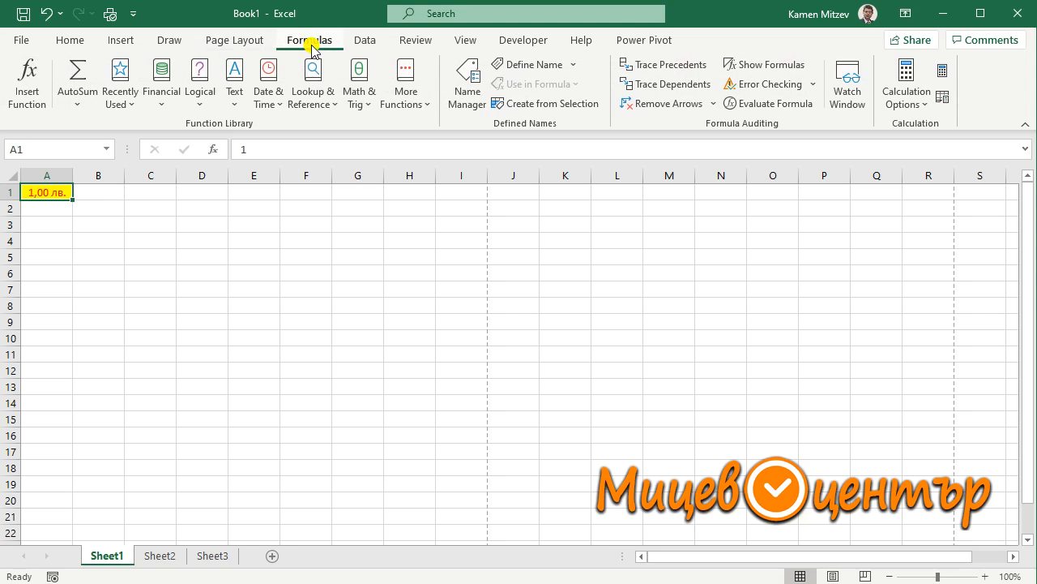
left_click(155, 100)
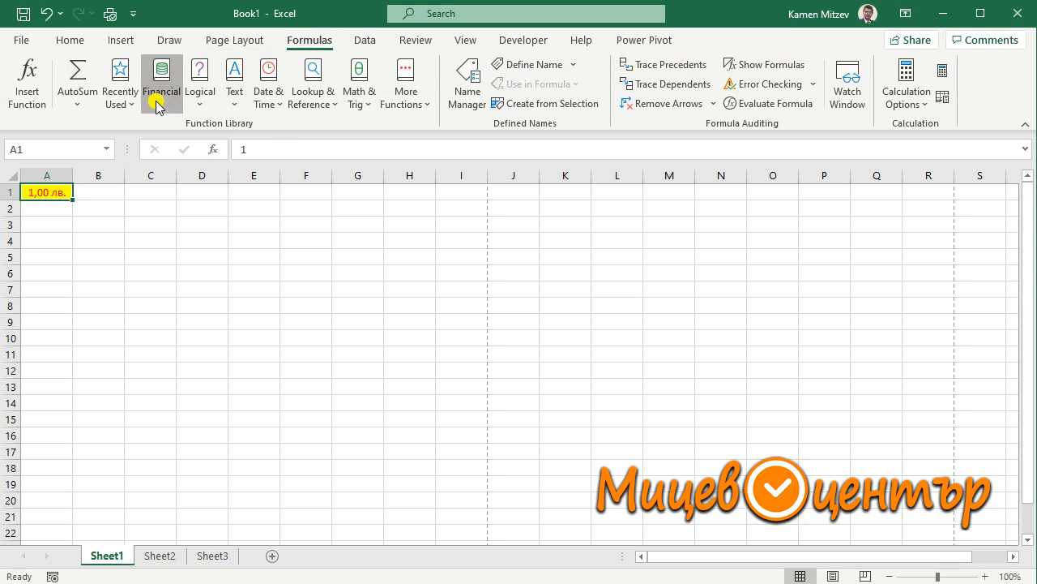
left_click(157, 102)
left_click(196, 99)
left_click(200, 99)
left_click(234, 98)
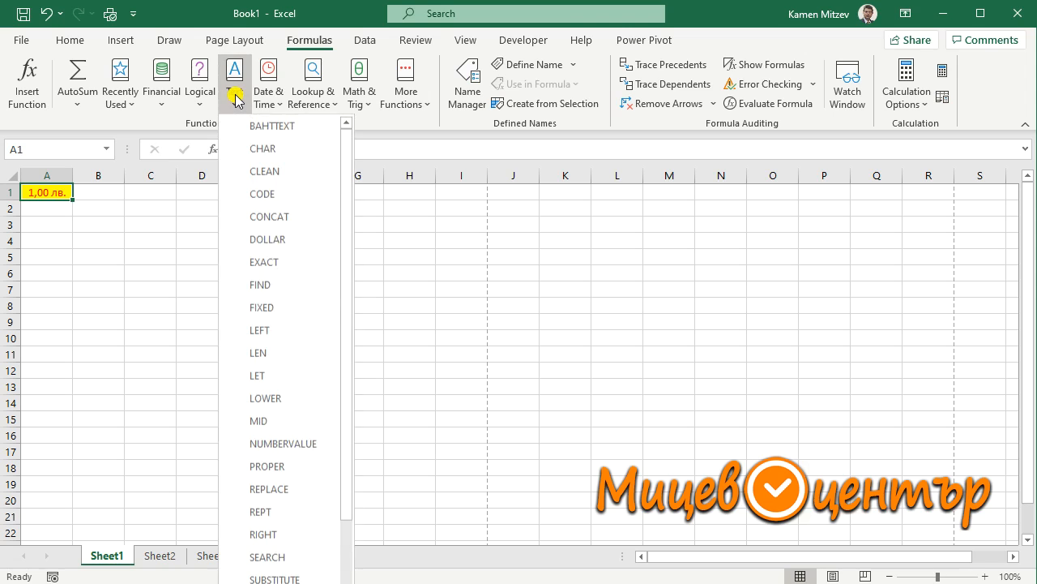
left_click(236, 100)
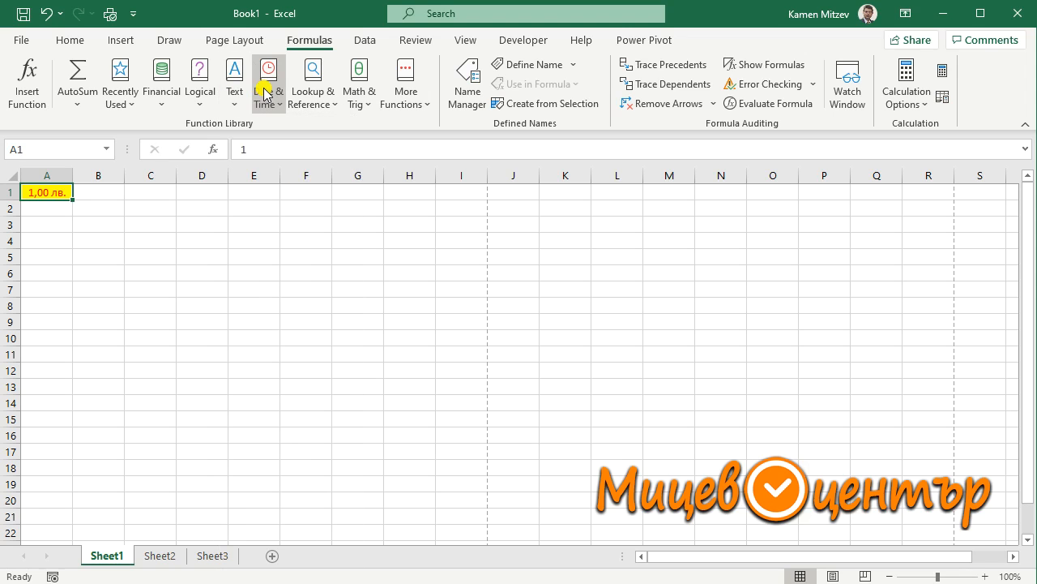
left_click(266, 93)
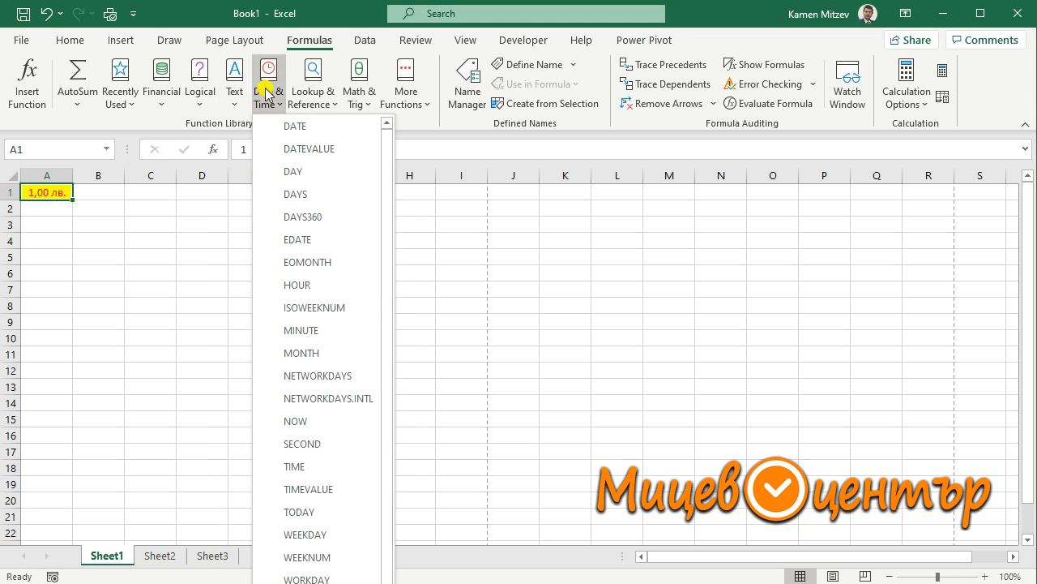
left_click(266, 93)
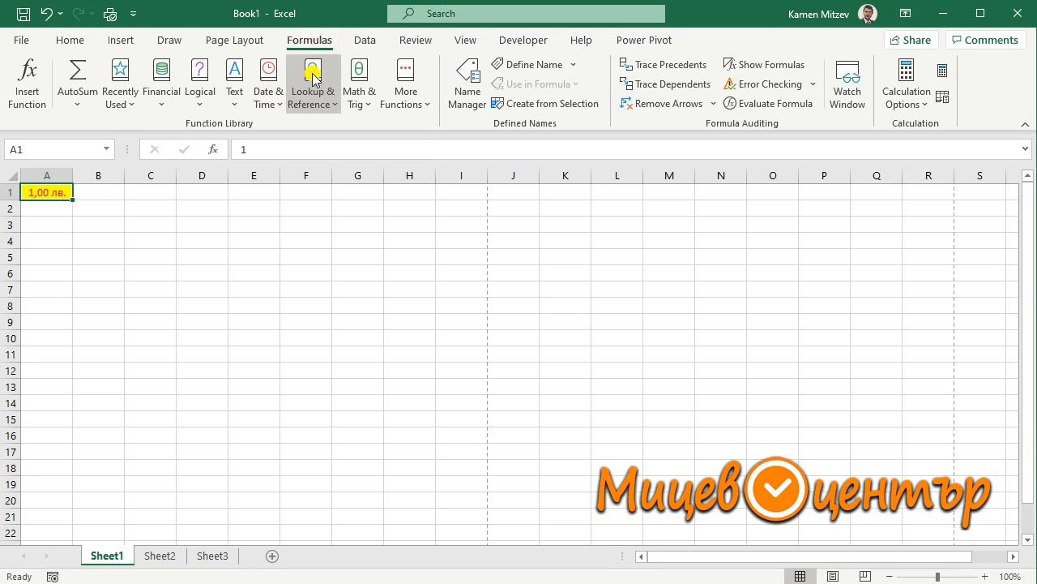
left_click(370, 42)
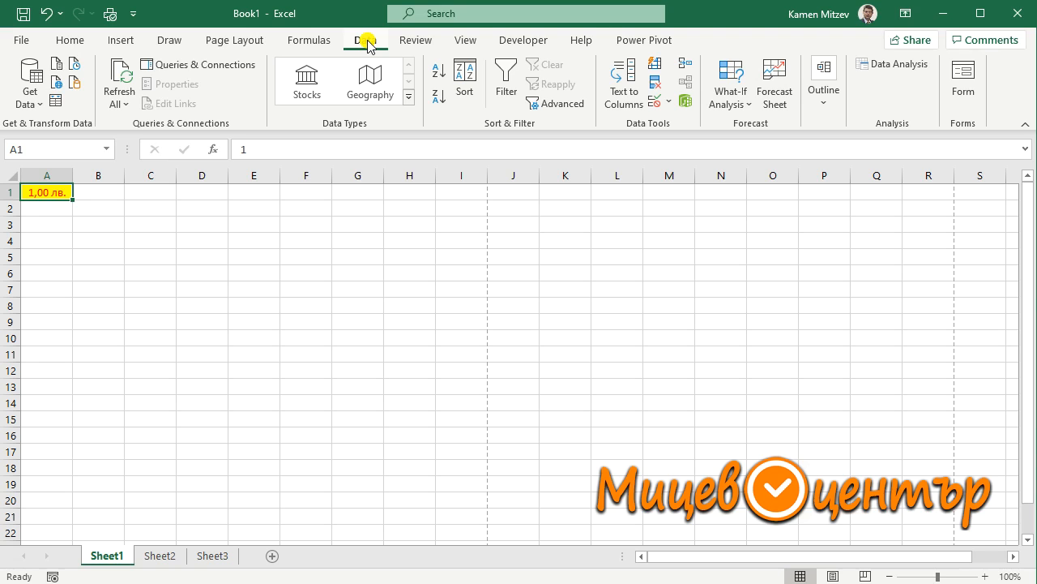
left_click(65, 42)
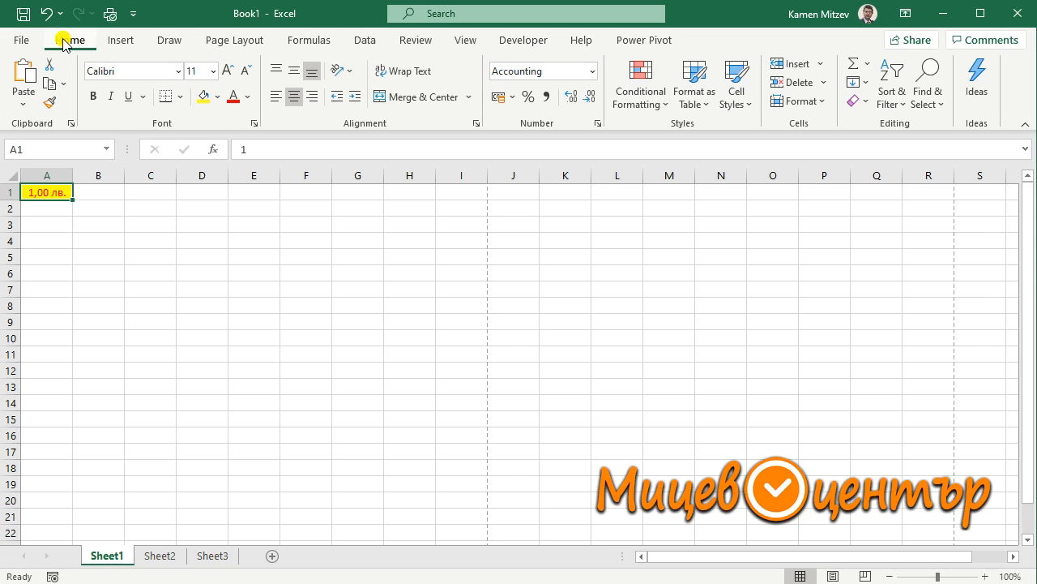